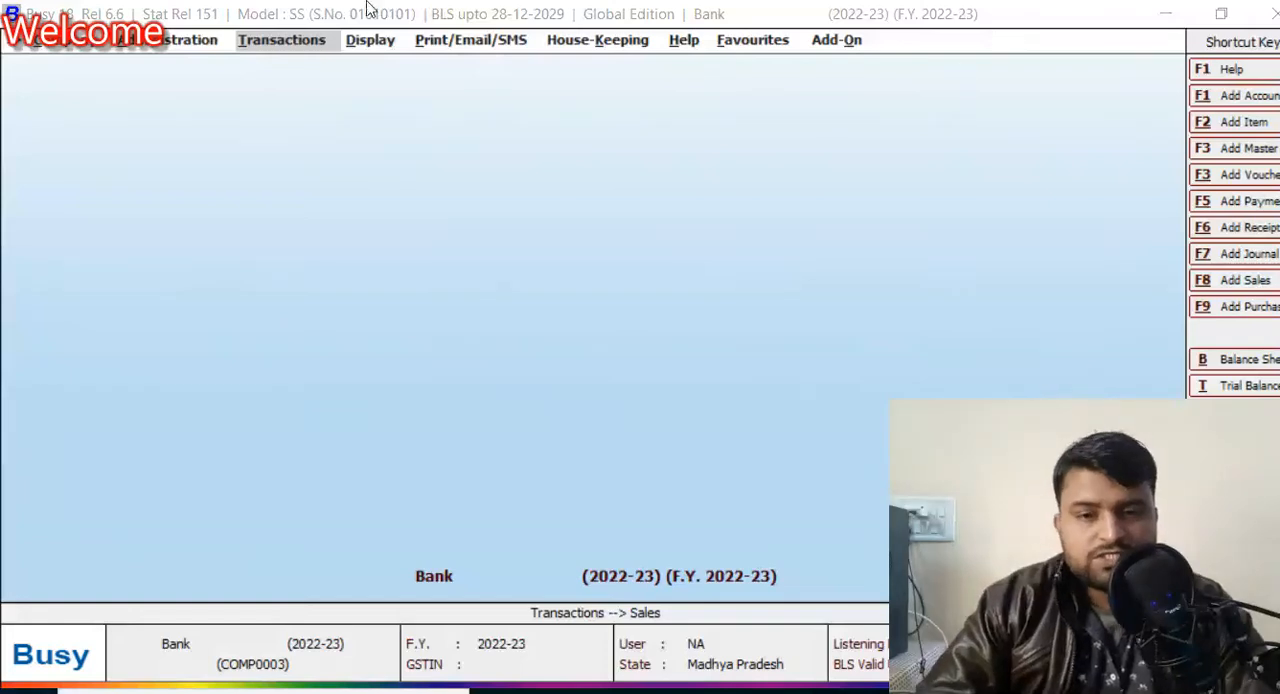
Step: Open the Inventory section of the company's Features / Options configuration
left_click(197, 46)
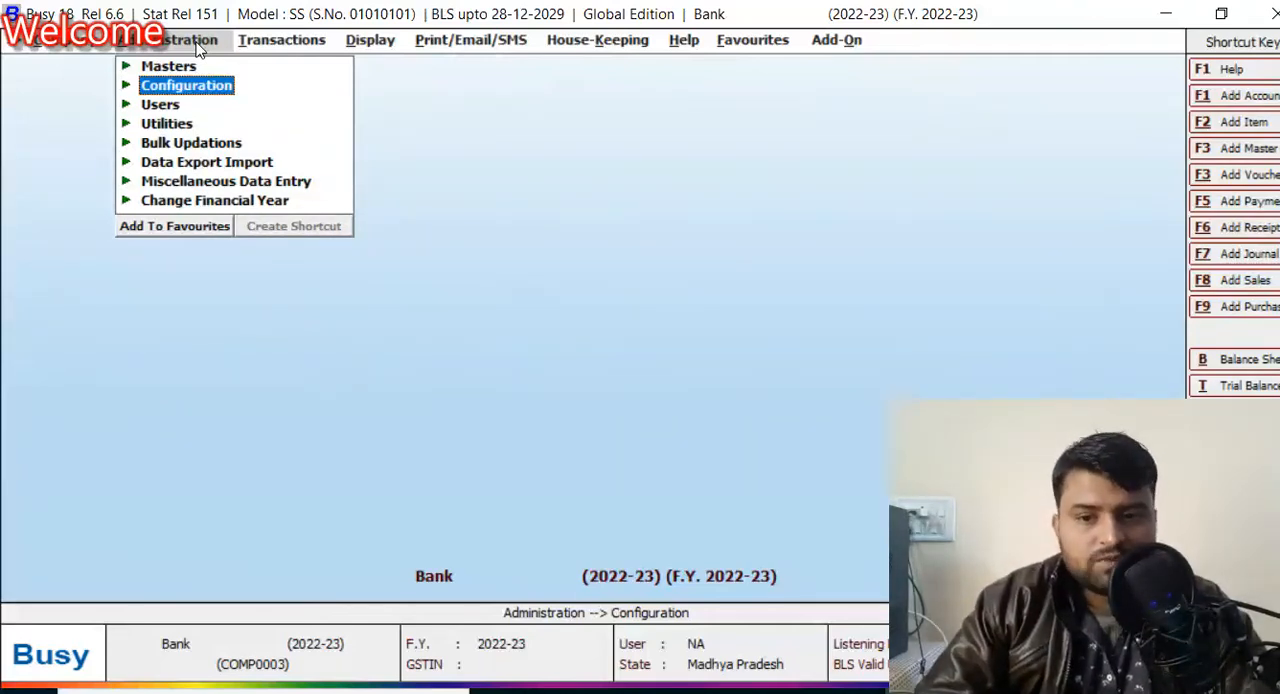
key("Return")
key("Return")
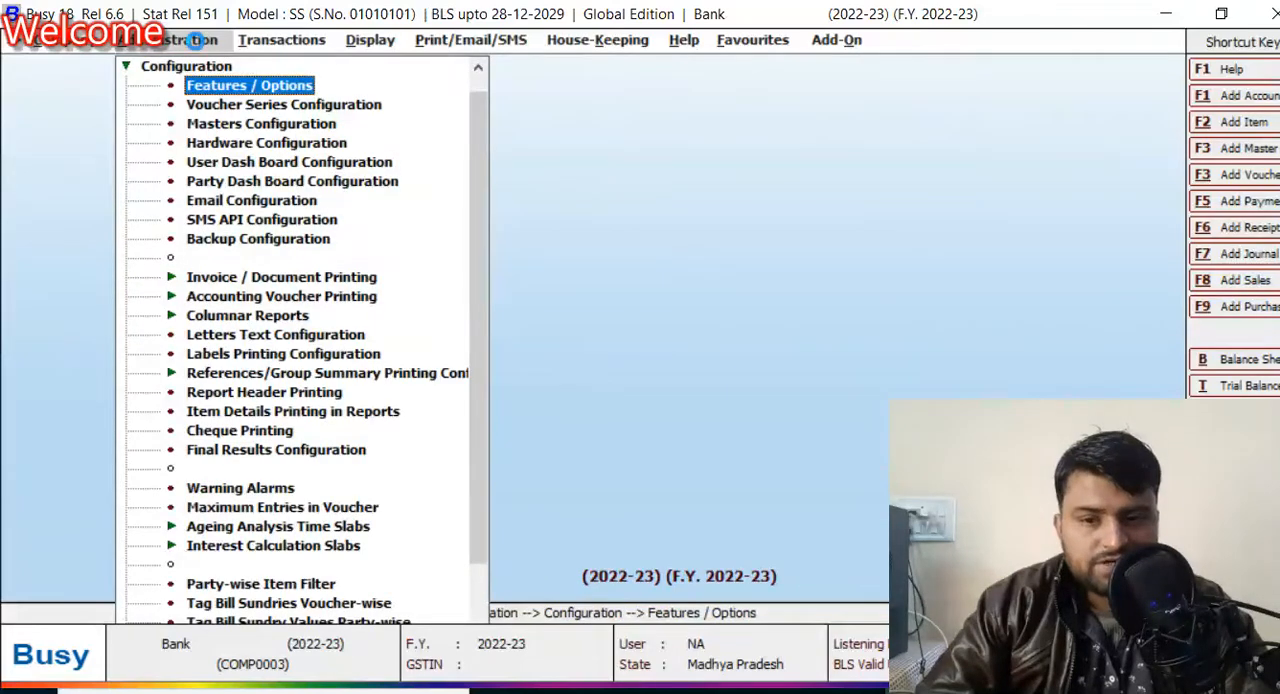
key("Down")
key("Down")
key("Down")
key("Down")
key("Up")
key("Down")
key("Return")
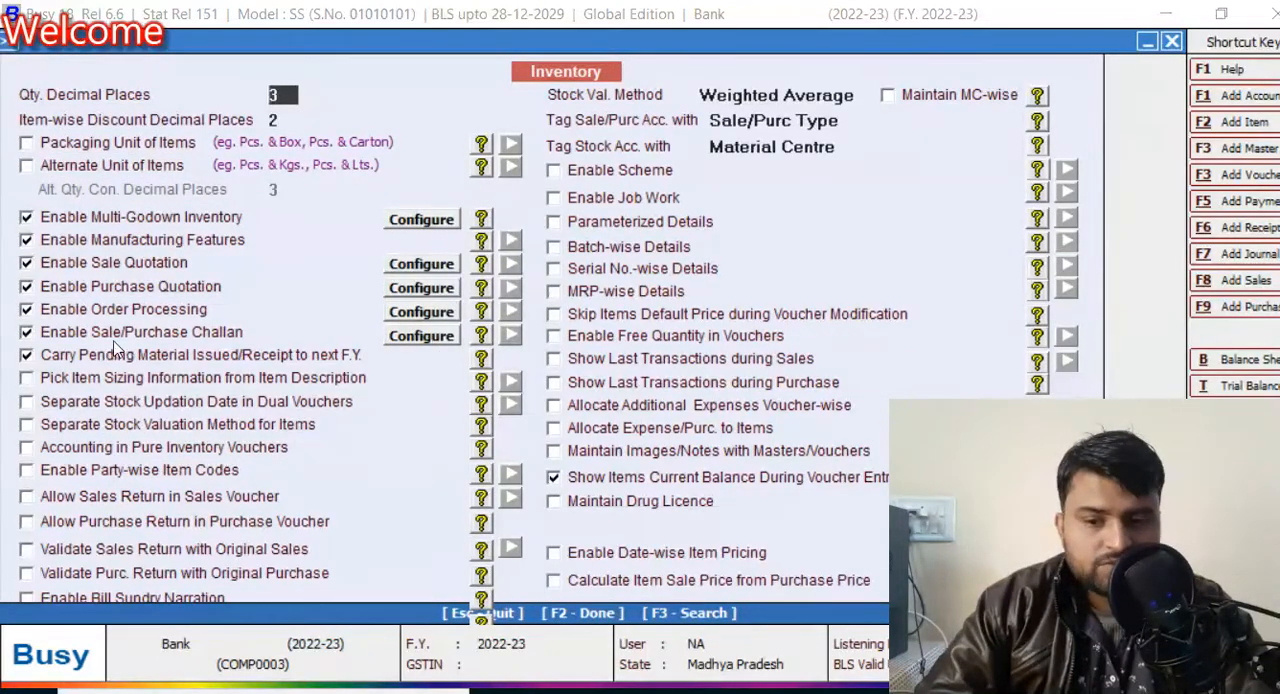
Step: Enable Pick Item Sizing Information from Item Description in the inventory options, then save and leave them
left_click(30, 379)
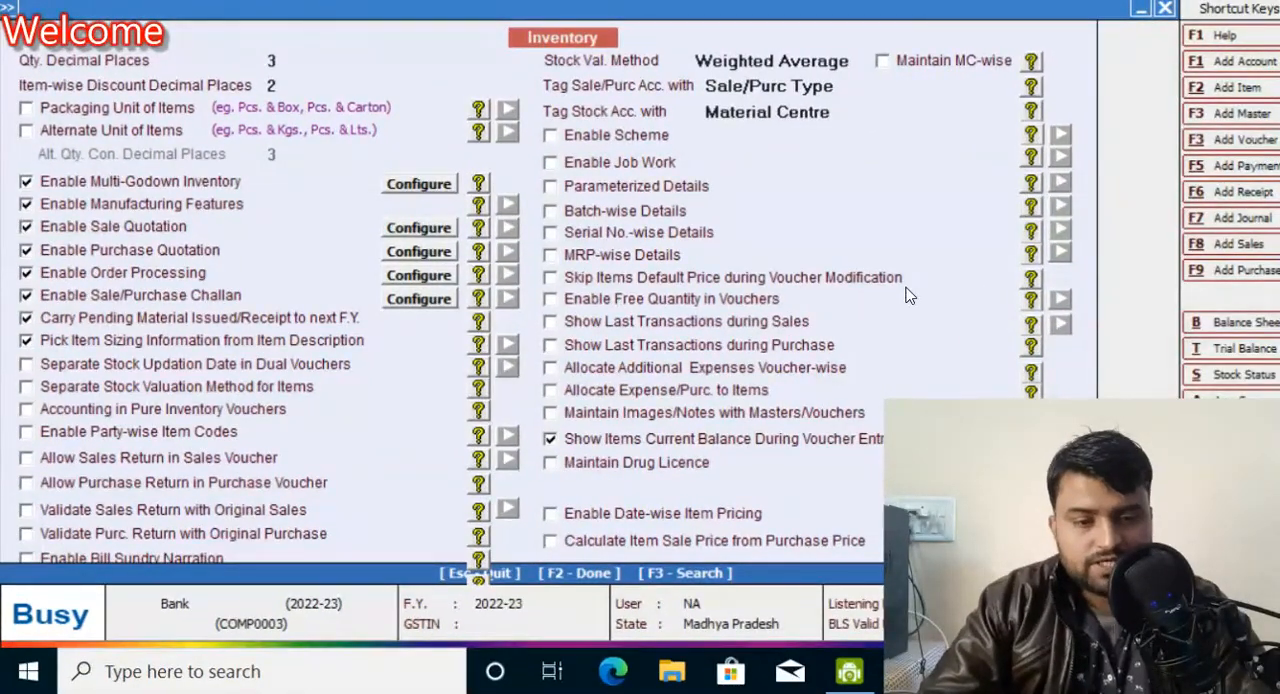
key("Escape")
key("Return")
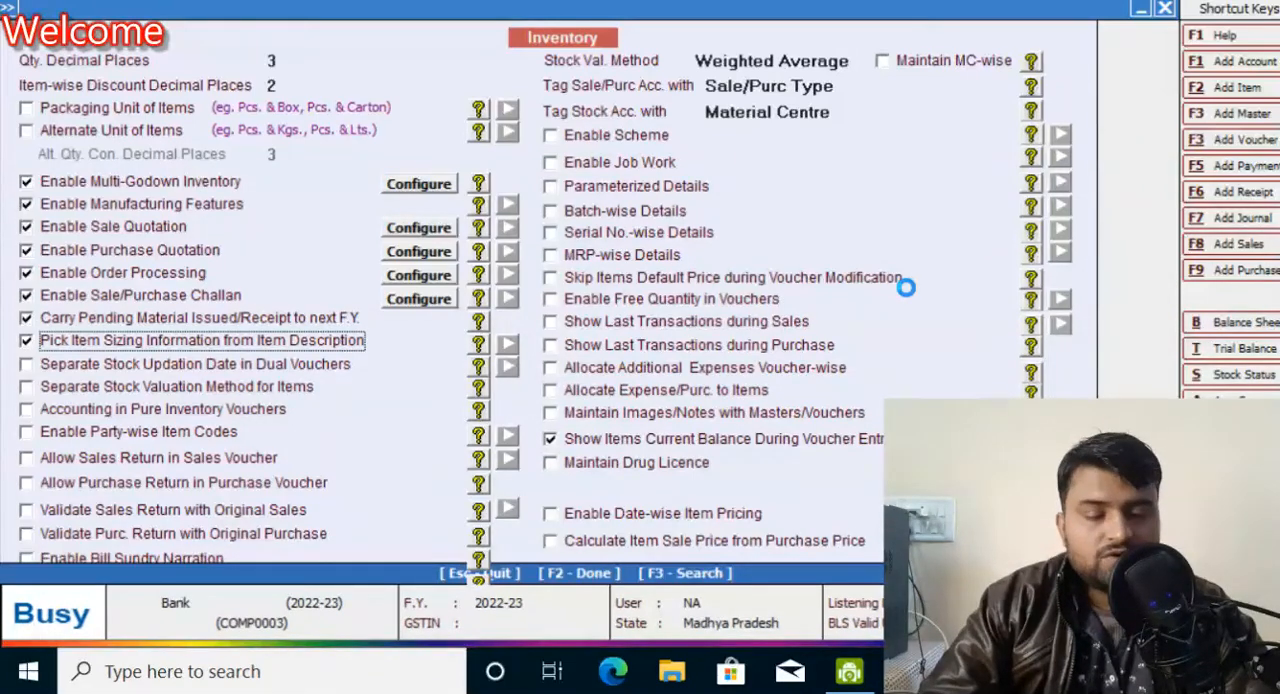
key("Escape")
Step: Open Voucher Series Configuration from the administration configuration options
key("Left")
key("Down")
key("Right")
key("Up")
key("Down")
key("Down")
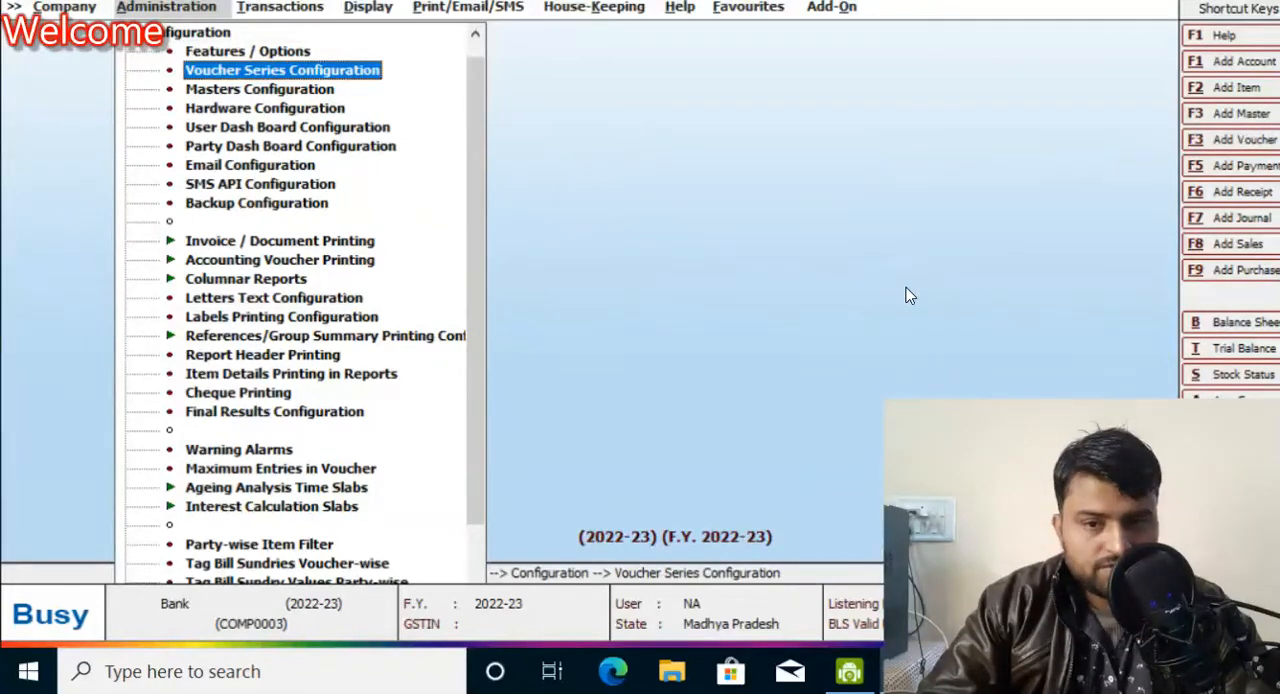
key("Return")
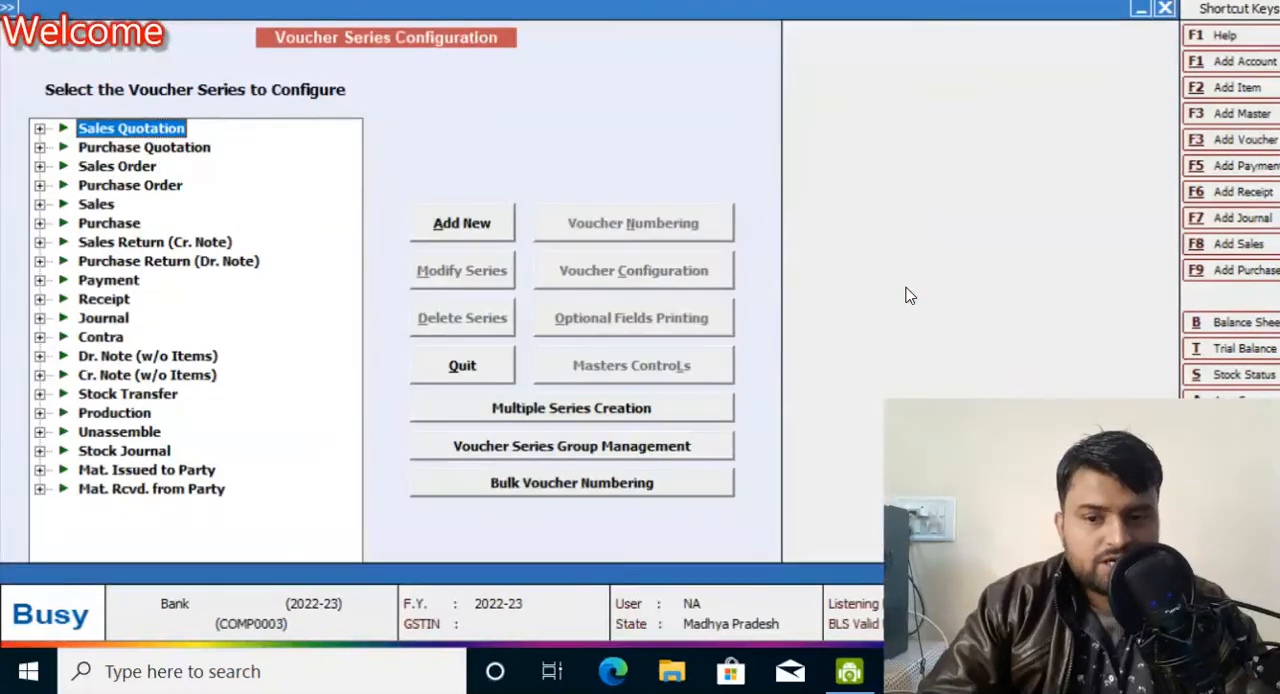
Step: Open the voucher configuration of the Main series under Sales
key("Down")
key("Down")
key("Down")
key("Down")
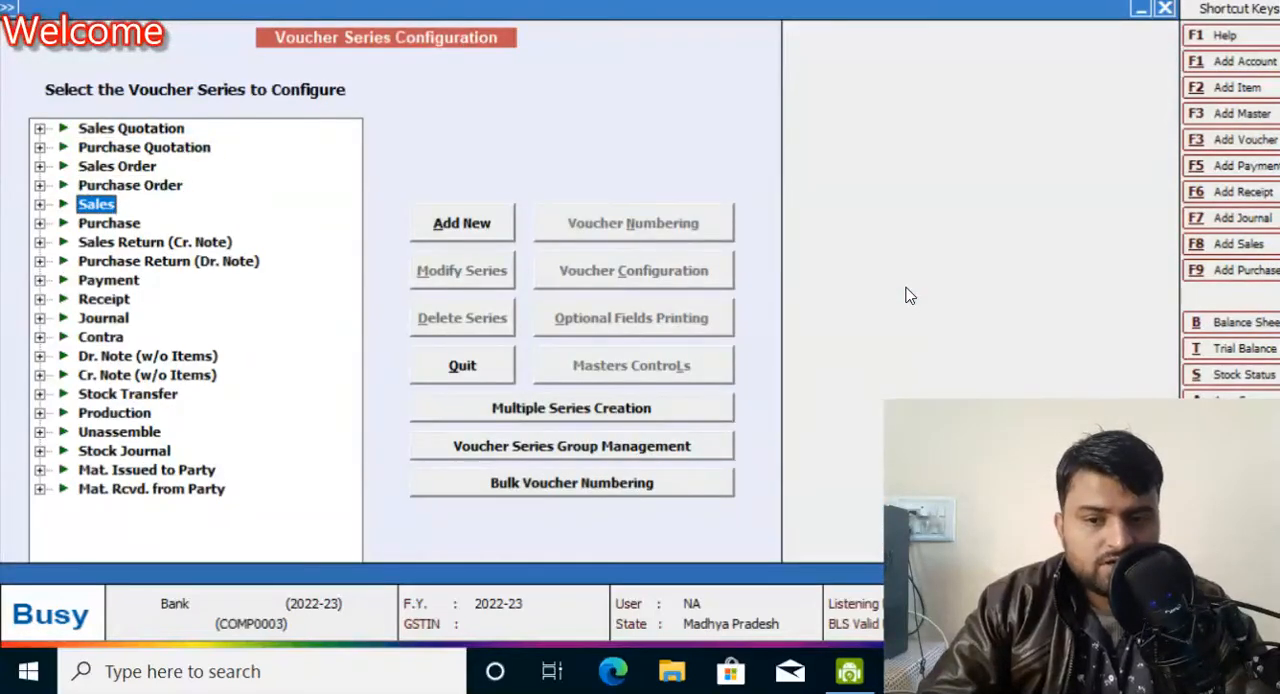
key("Right")
key("Down")
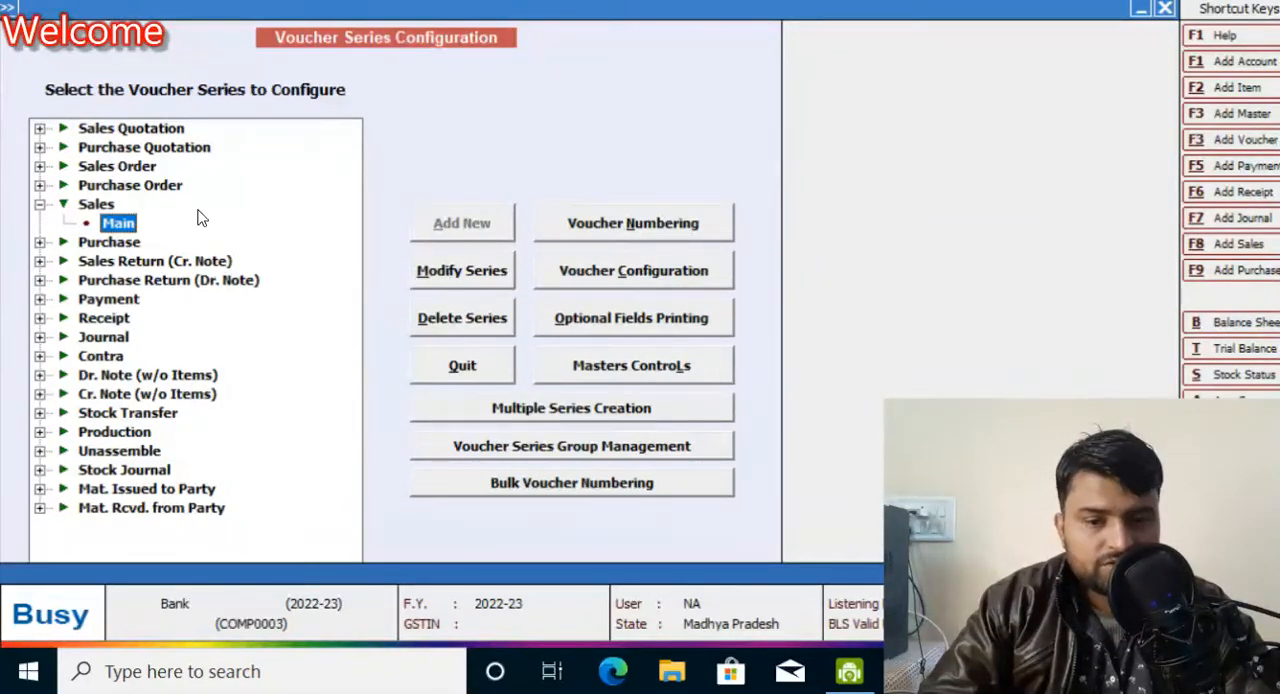
left_click(96, 204)
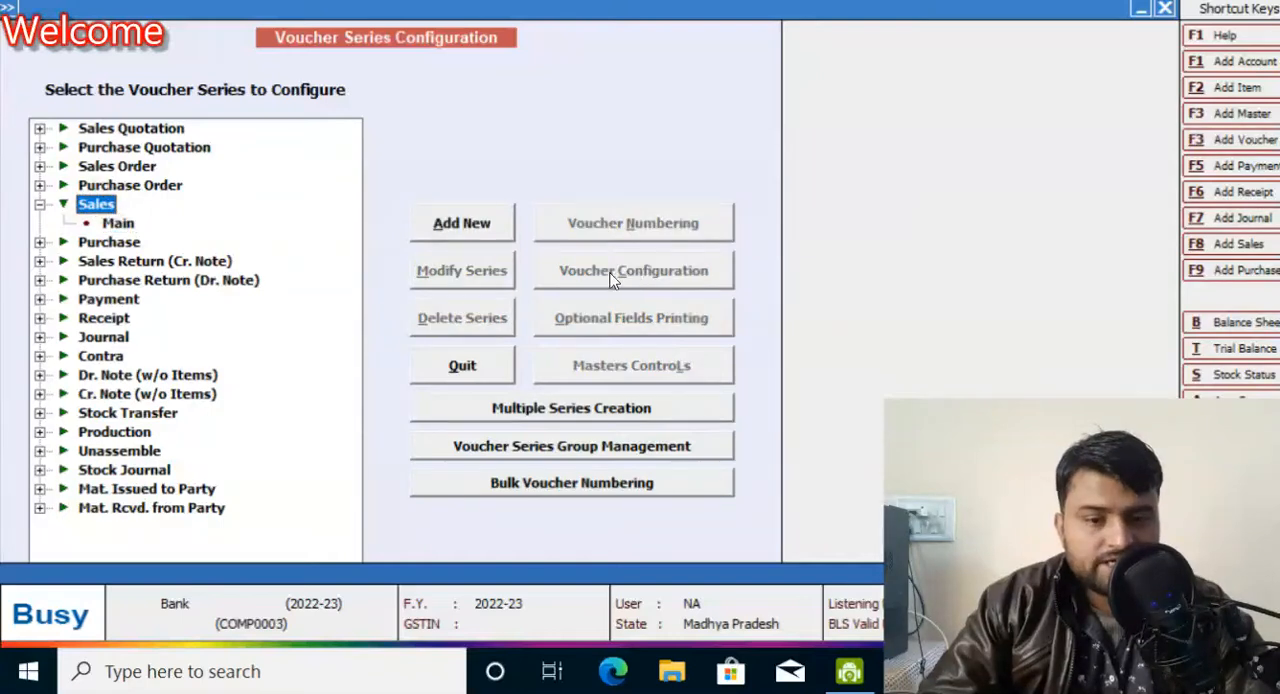
left_click(118, 224)
left_click(551, 270)
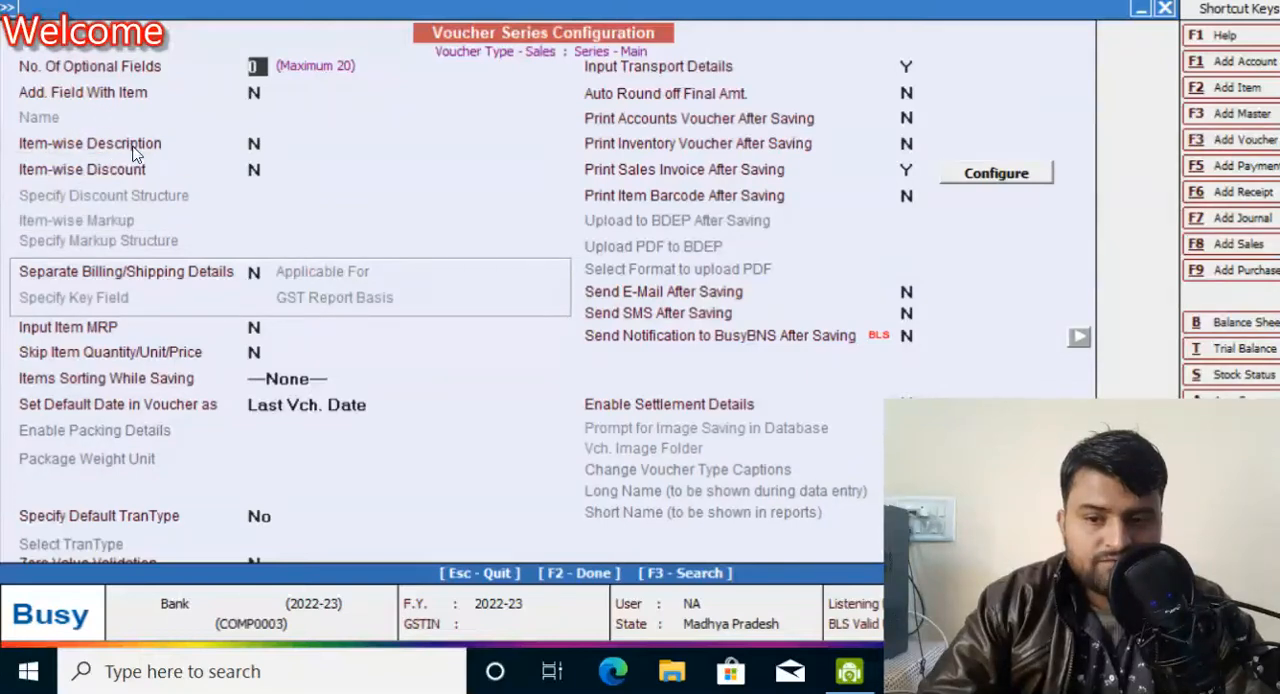
Step: Set Item-wise Description to Y for the Sales series and reposition its configuration dialog so all settings are visible
left_click(253, 143)
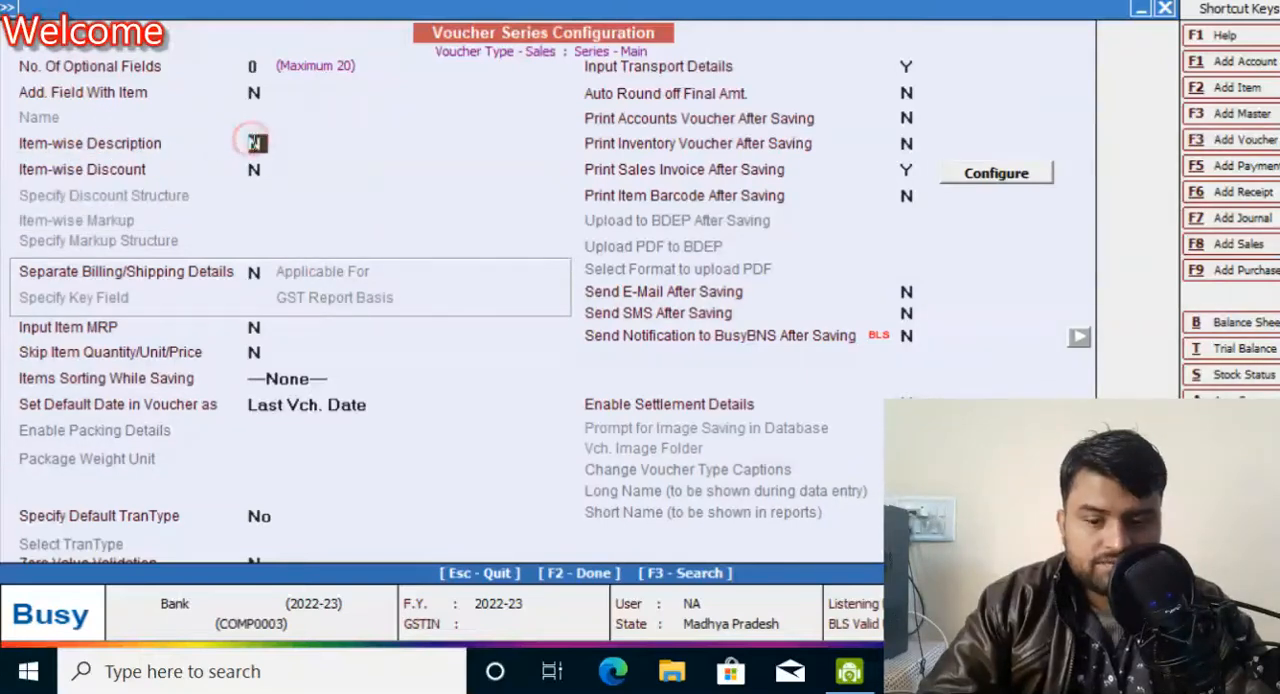
key("y")
key("Return")
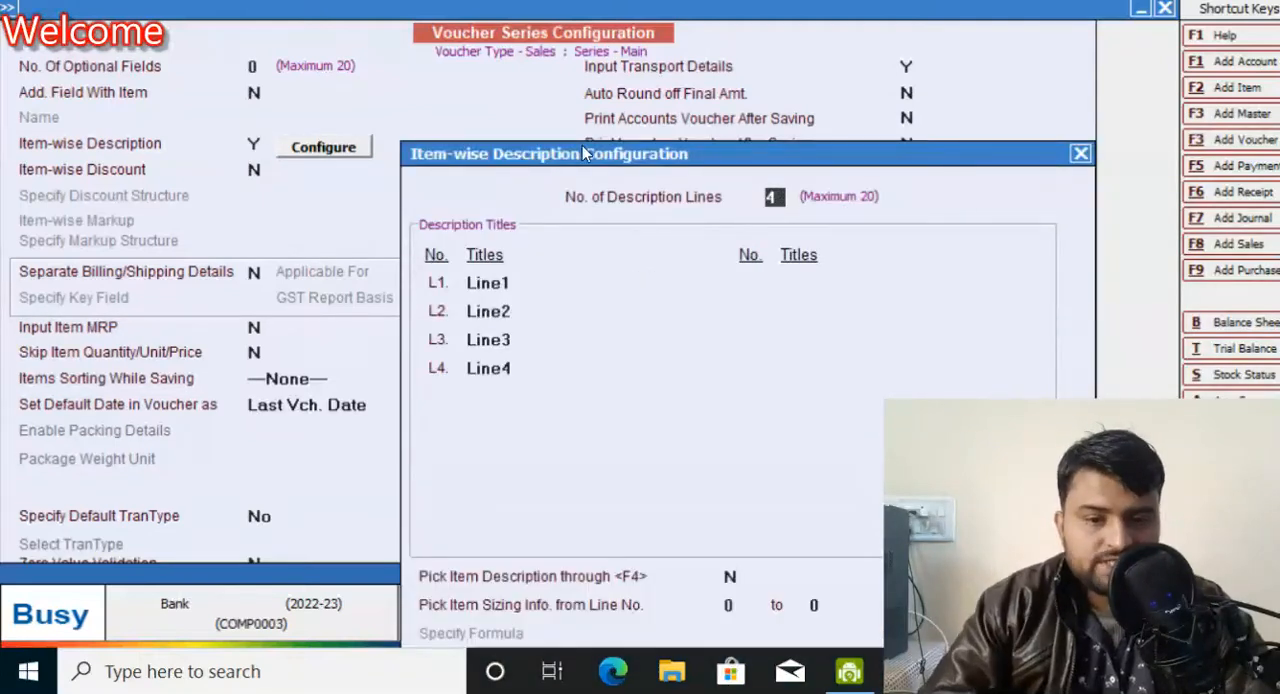
left_click_drag(579, 146, 504, 109)
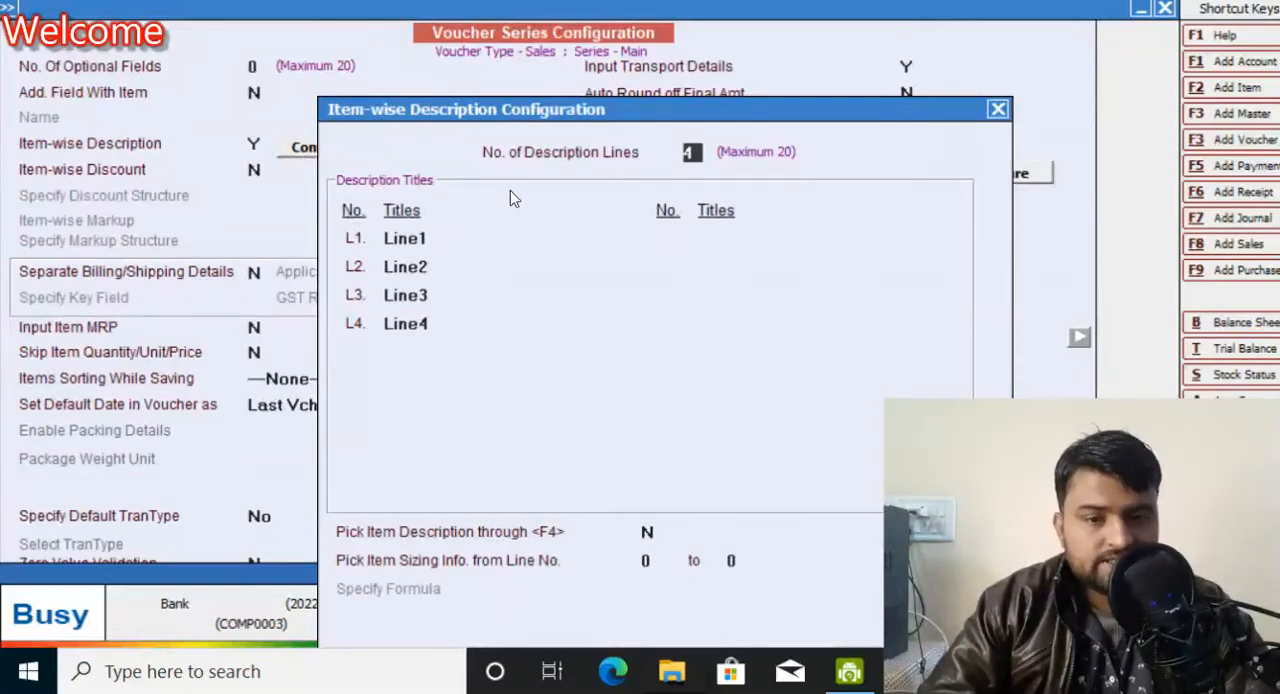
left_click_drag(555, 117, 621, 85)
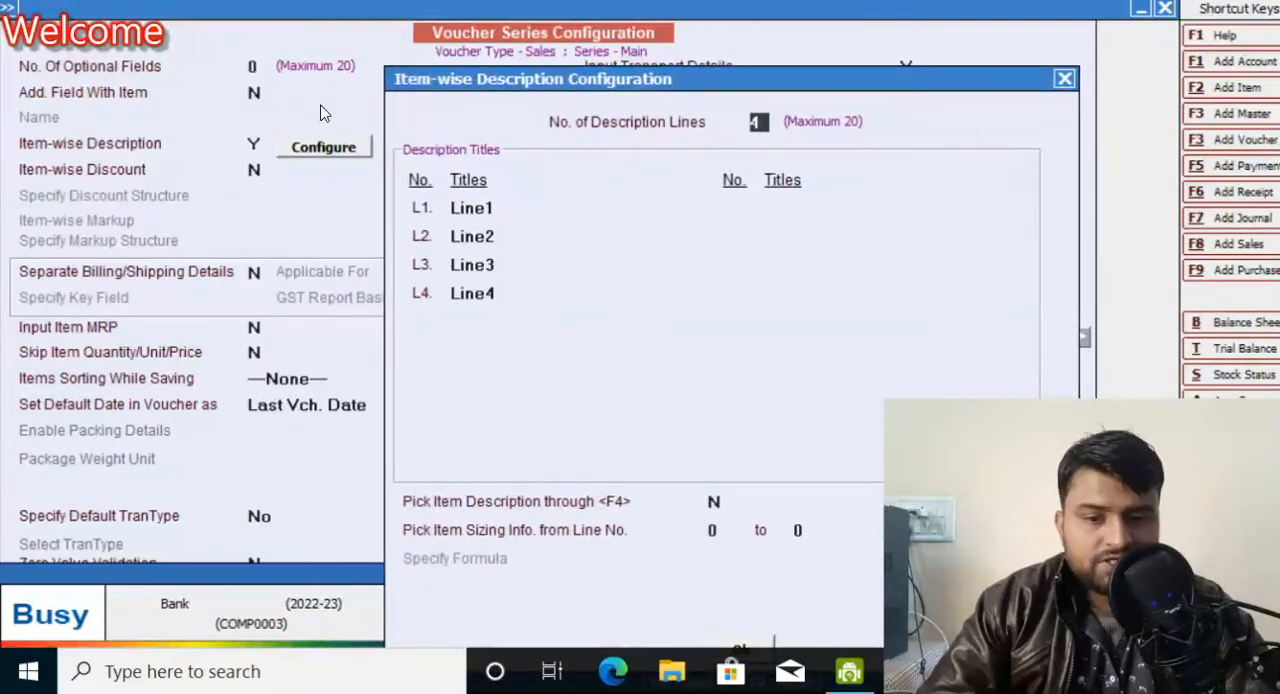
left_click_drag(438, 82, 310, 58)
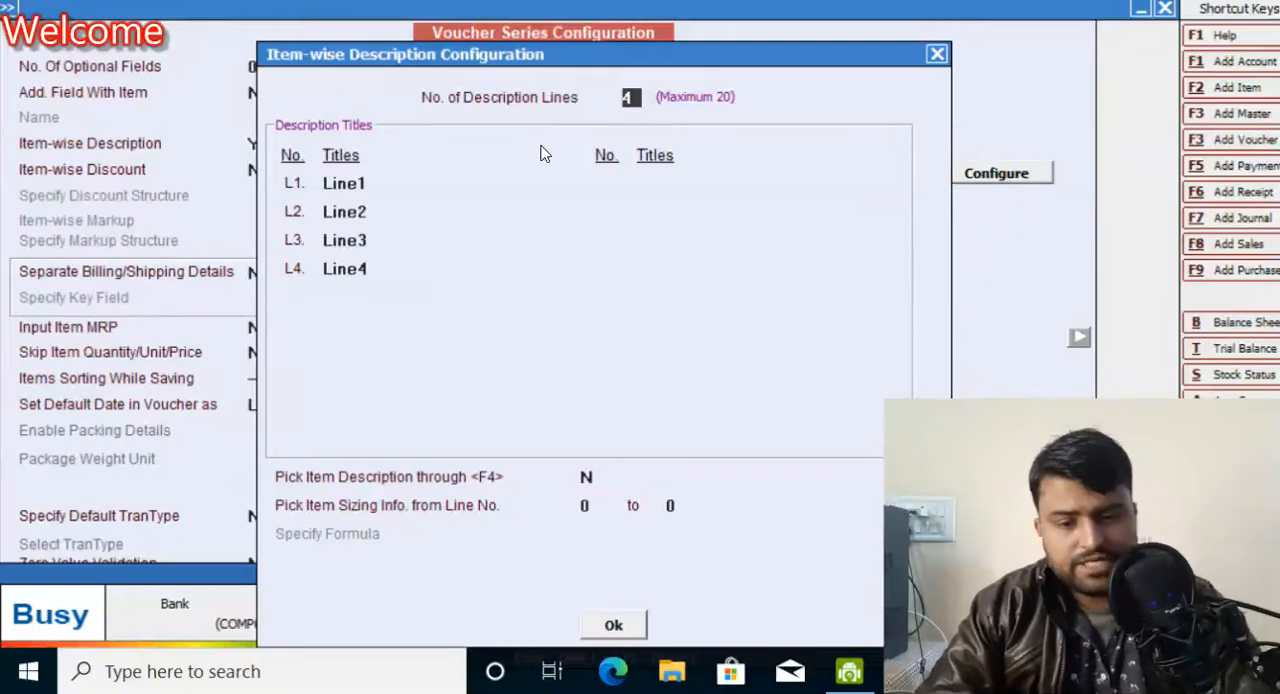
Step: Set the number of description lines to 5 and clear the first line's title
type("5")
key("Return")
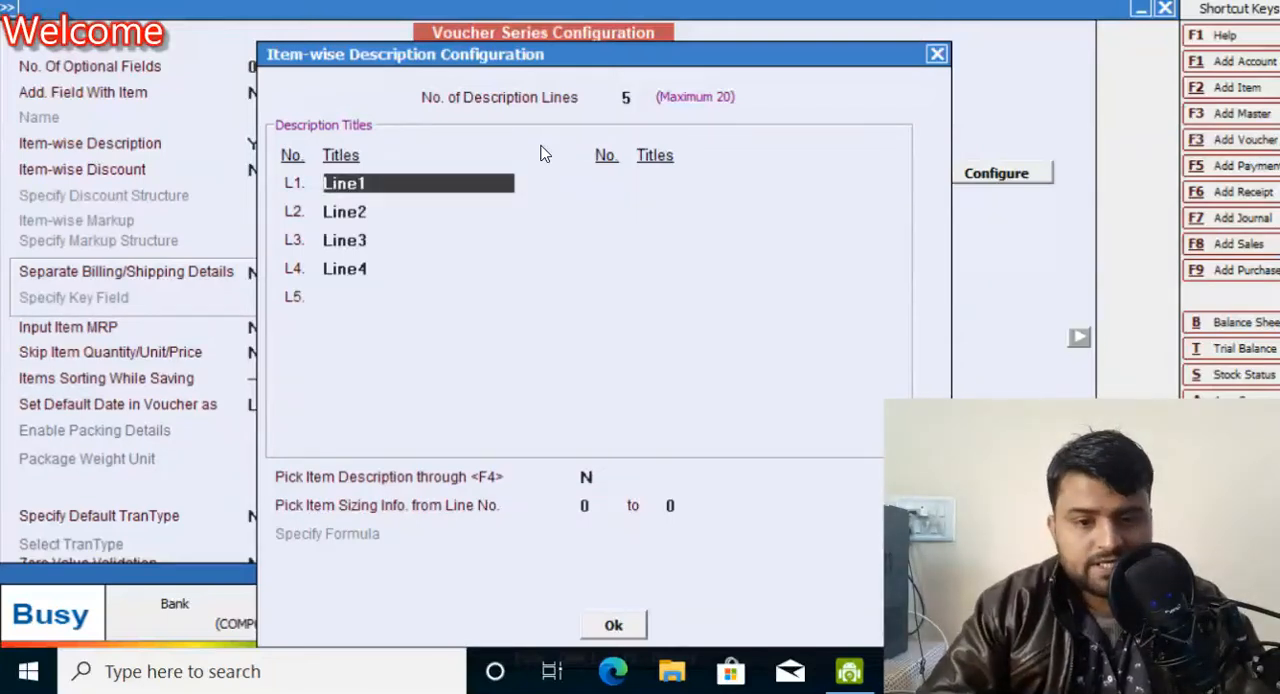
key("BackSpace")
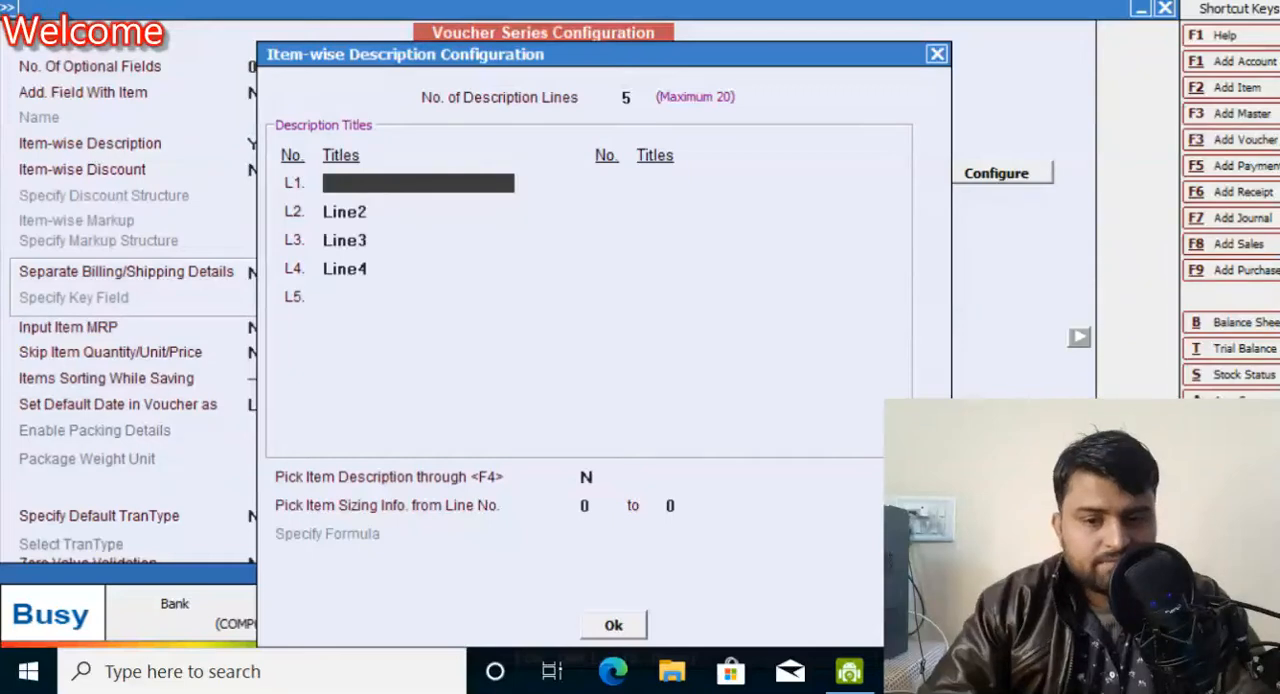
key("Up")
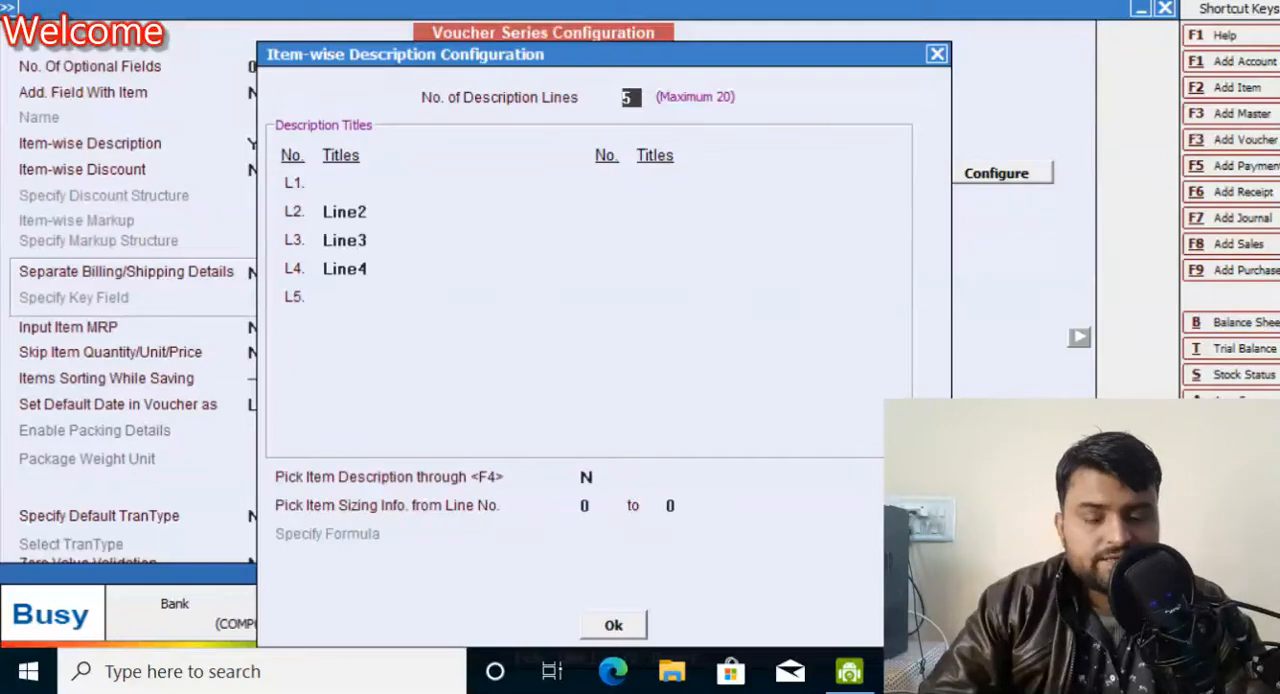
Step: Set the number of description lines to 2 and title the first line Line1
type("2")
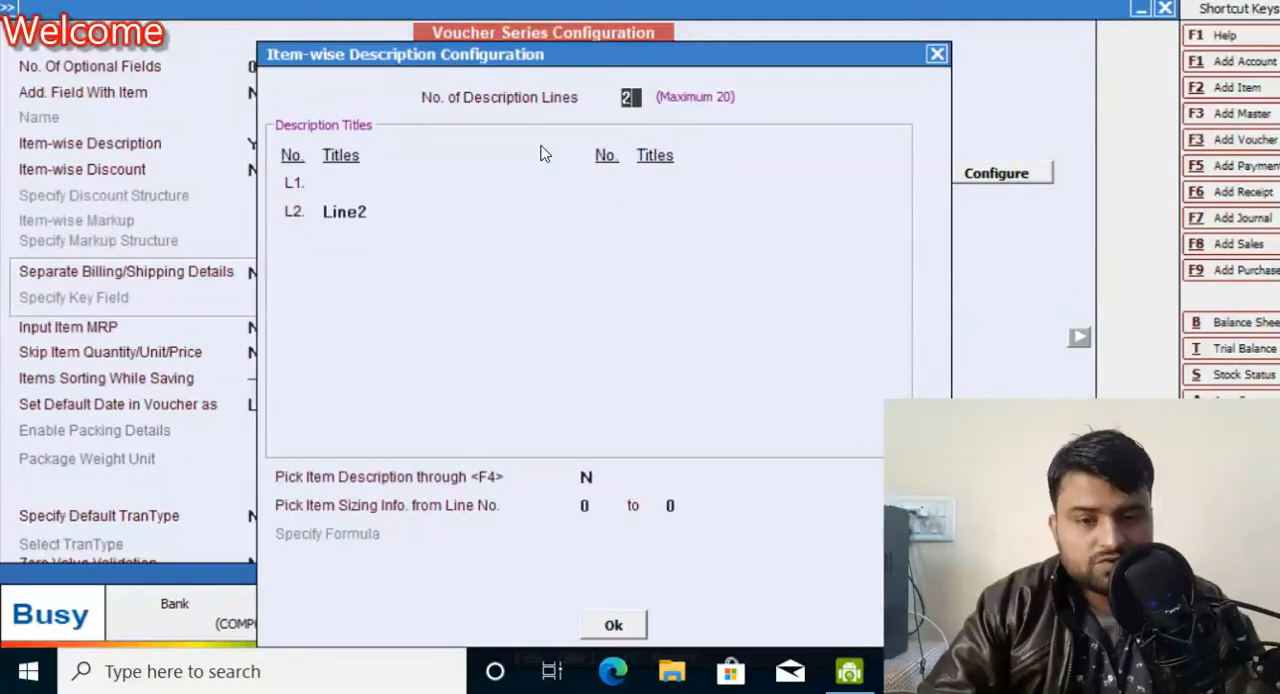
key("Return")
type("line")
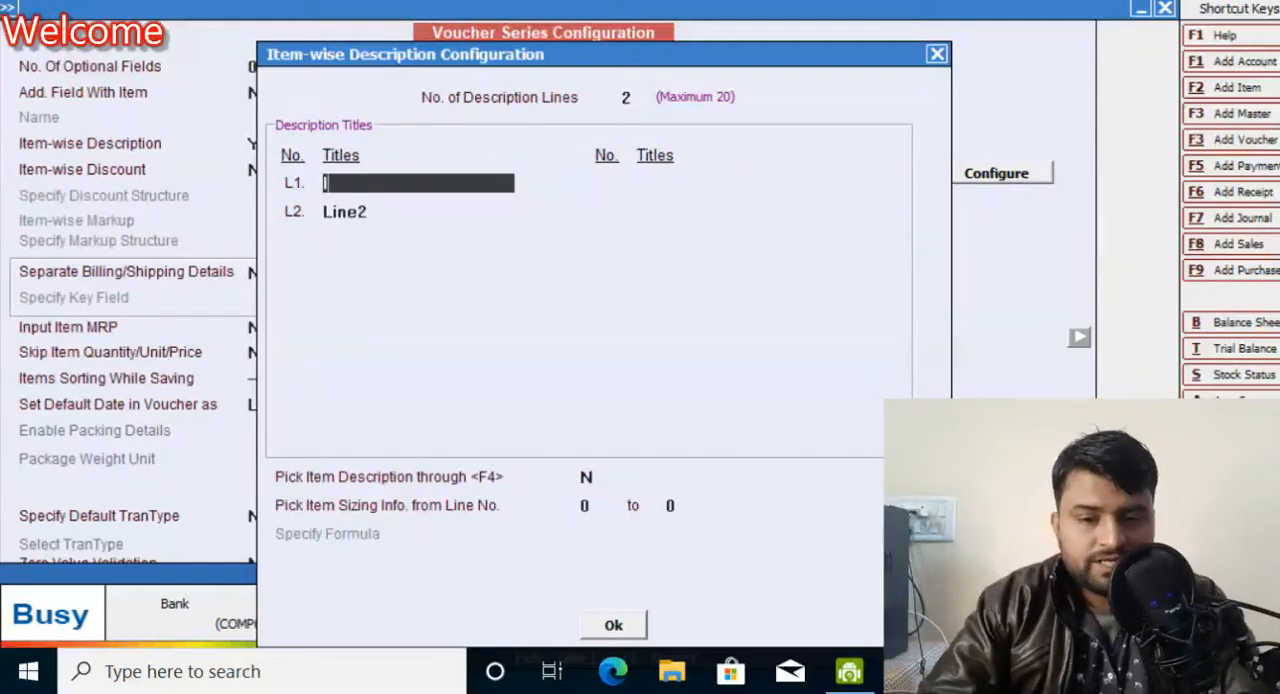
type("1")
key("Return")
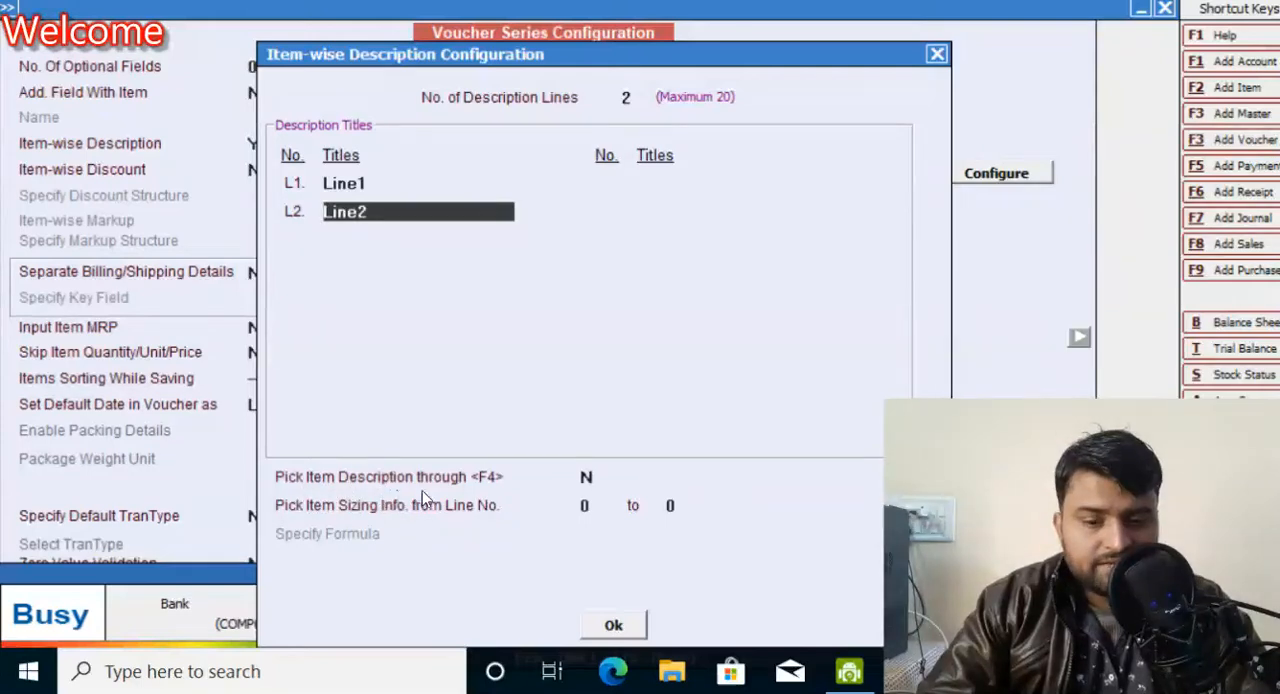
Step: Set Pick Item Sizing Info. to use description lines 1 to 2
left_click(587, 479)
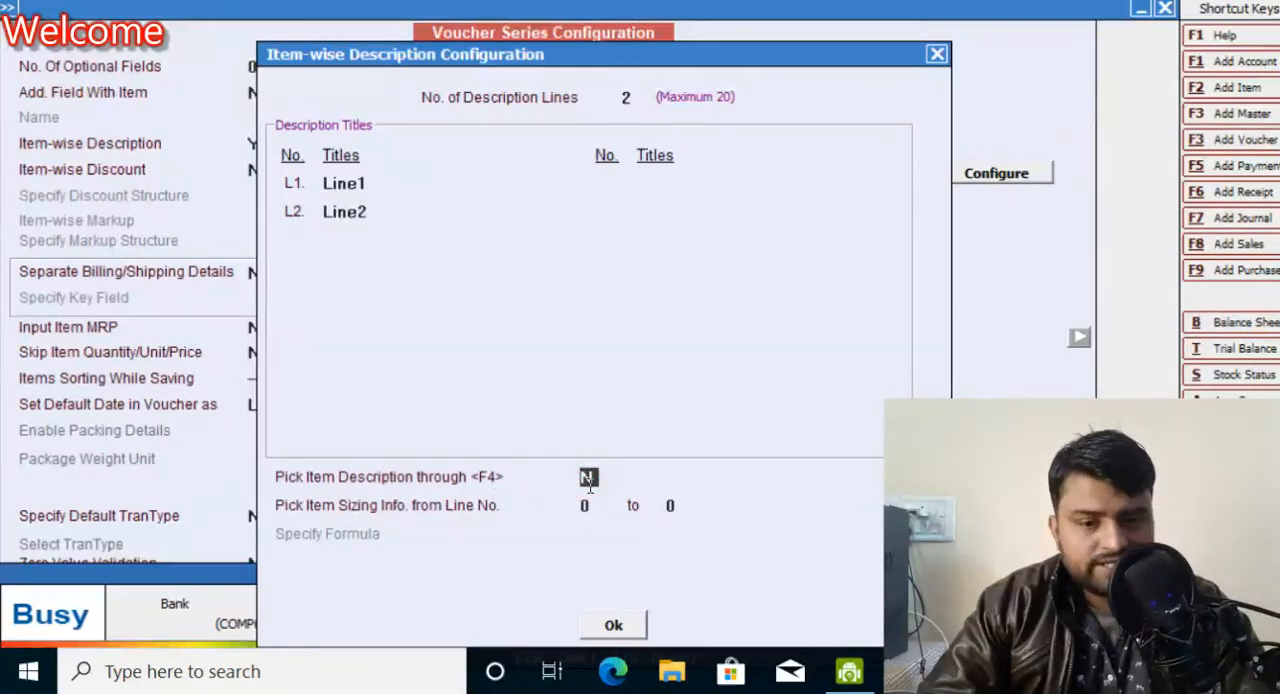
left_click(587, 505)
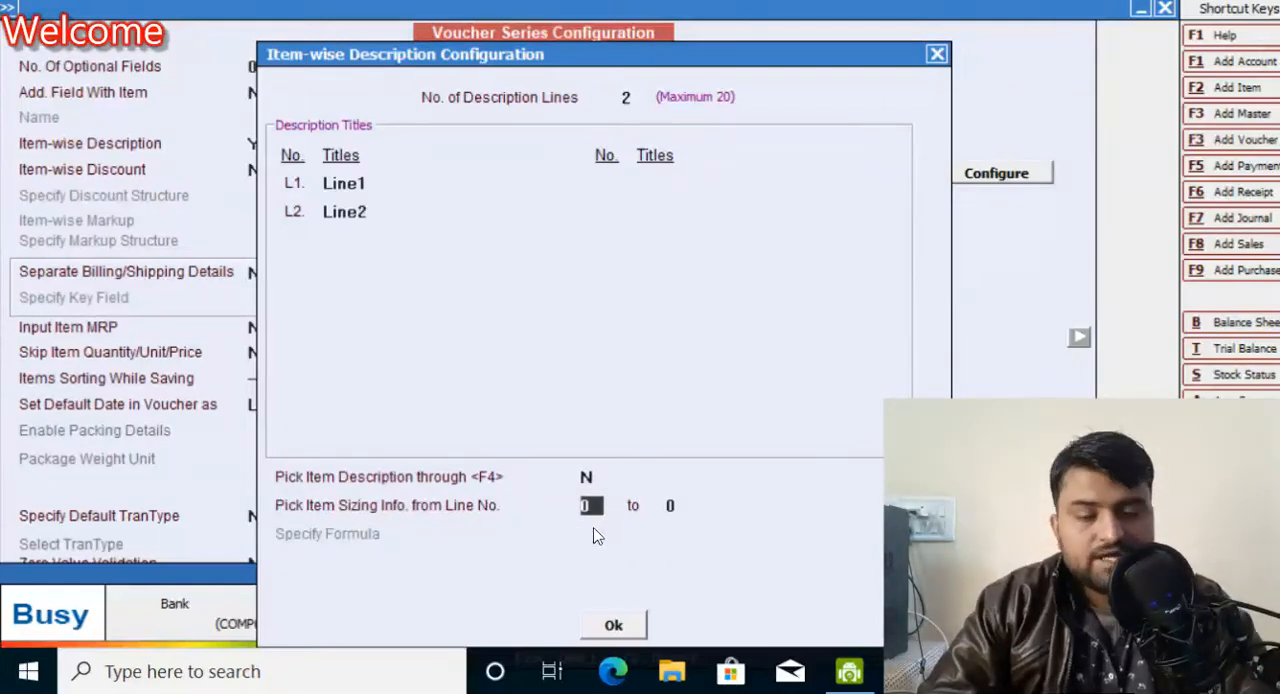
type("1")
key("Return")
type("2")
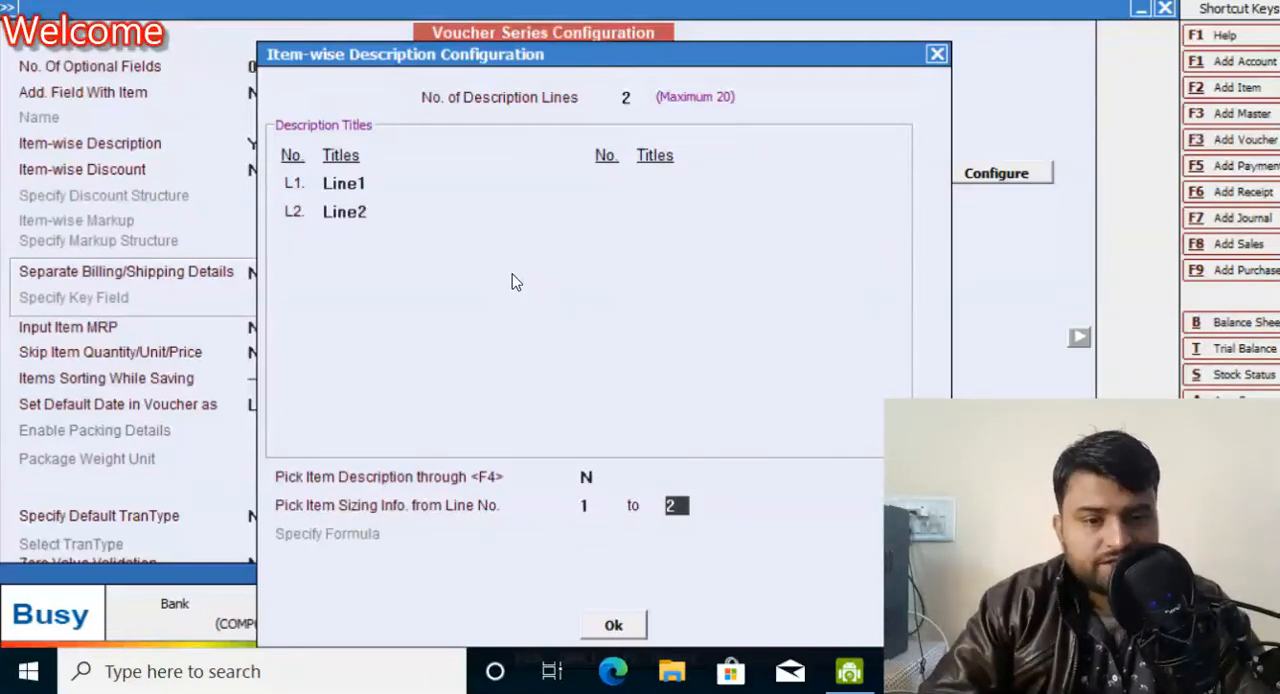
Step: Accept the item-wise description settings without a formula and save the Sales Main voucher configuration
left_click(626, 625)
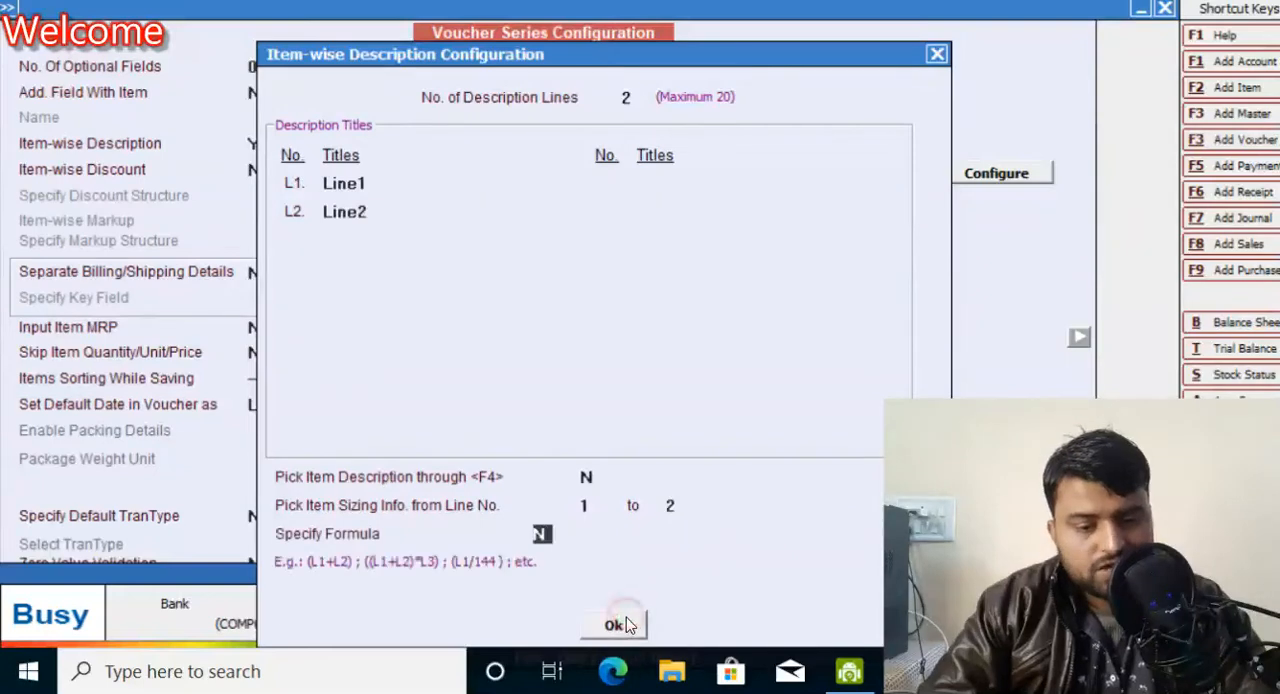
left_click(608, 624)
key("F2")
key("Return")
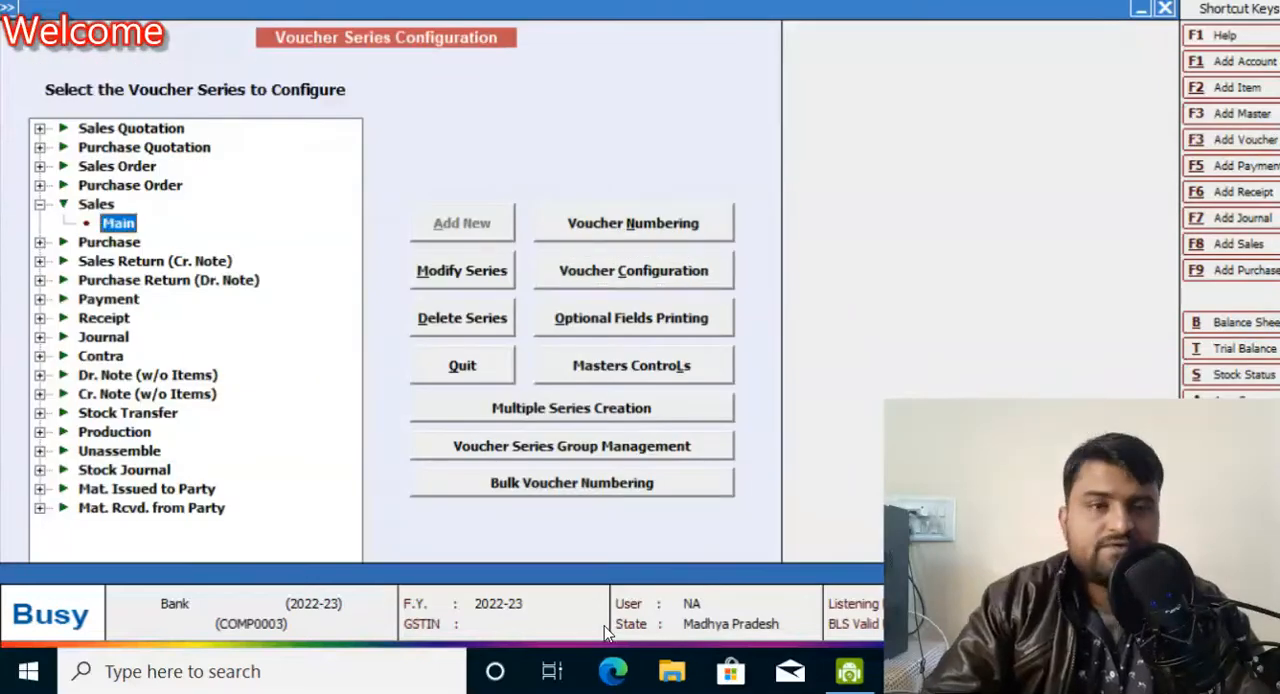
Step: Close the voucher series configuration and open a blank item master for adding a new item
key("Escape")
key("Escape")
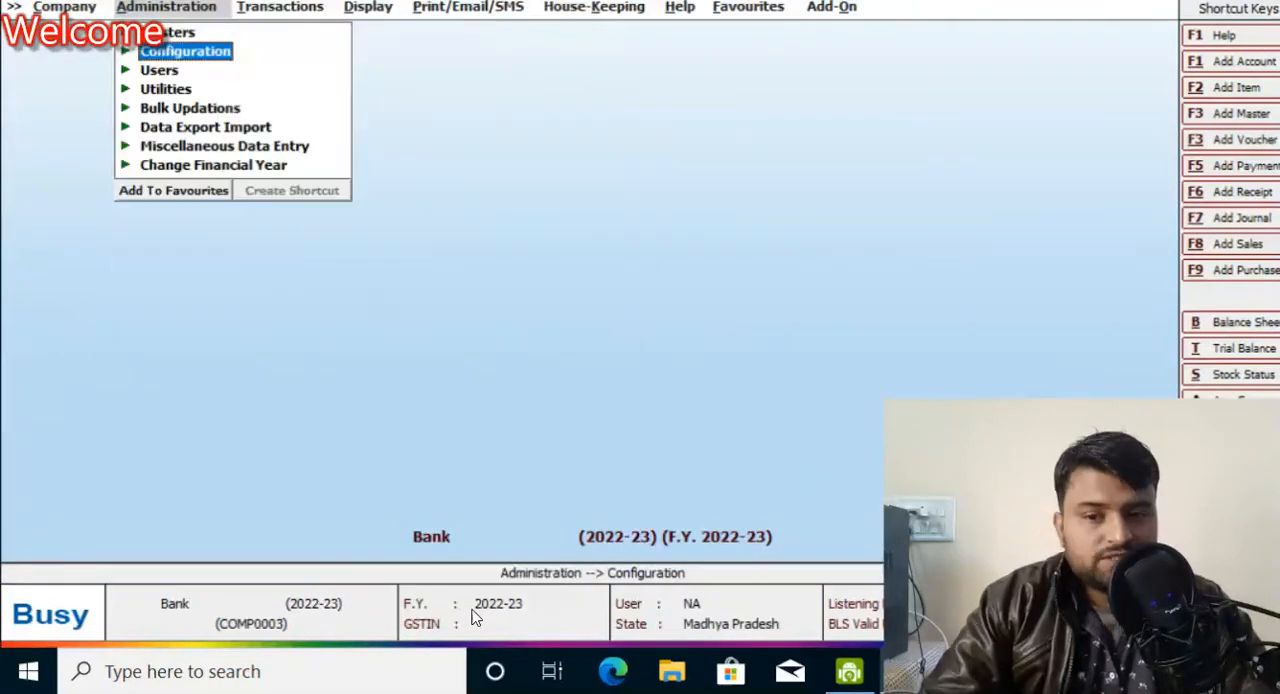
key("Up")
key("Return")
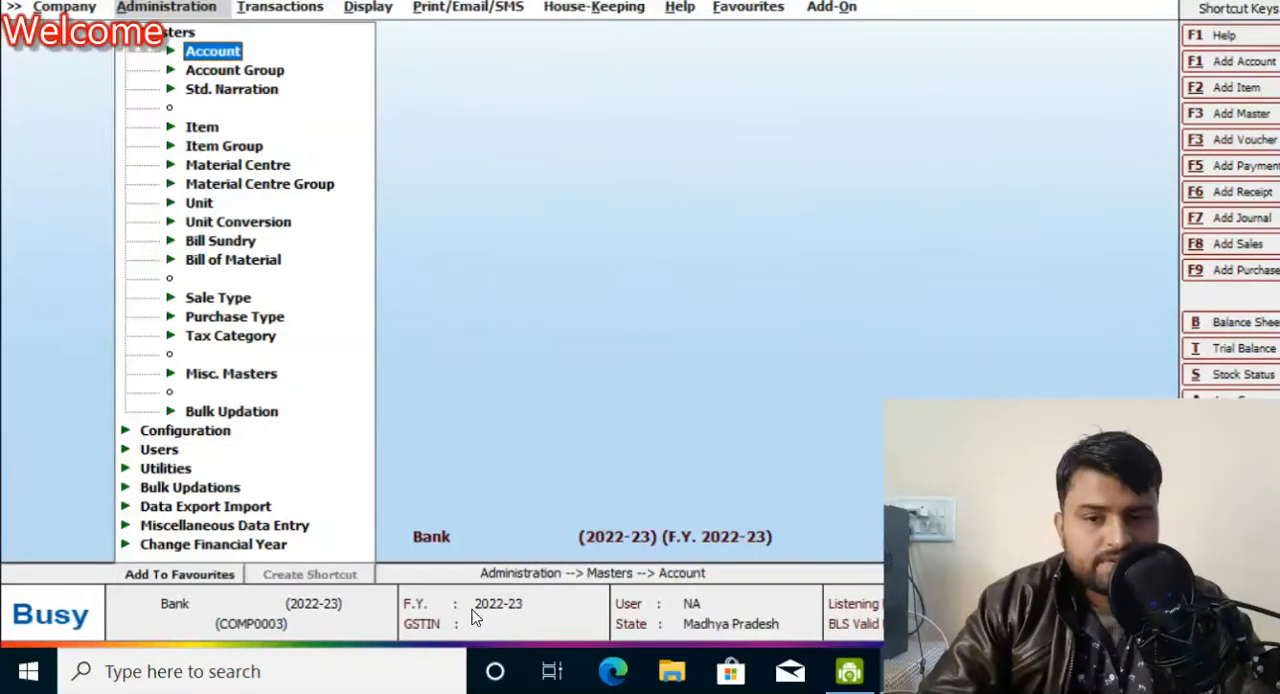
key("Down")
key("Down")
key("Down")
key("Return")
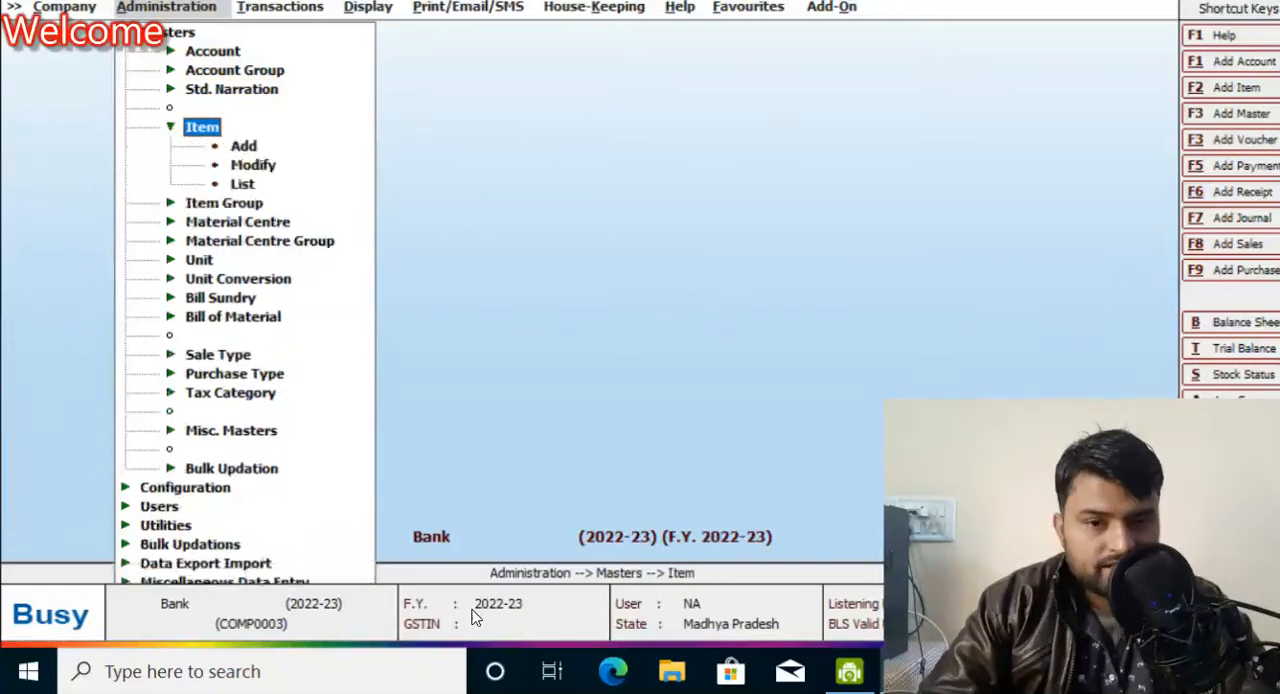
key("Return")
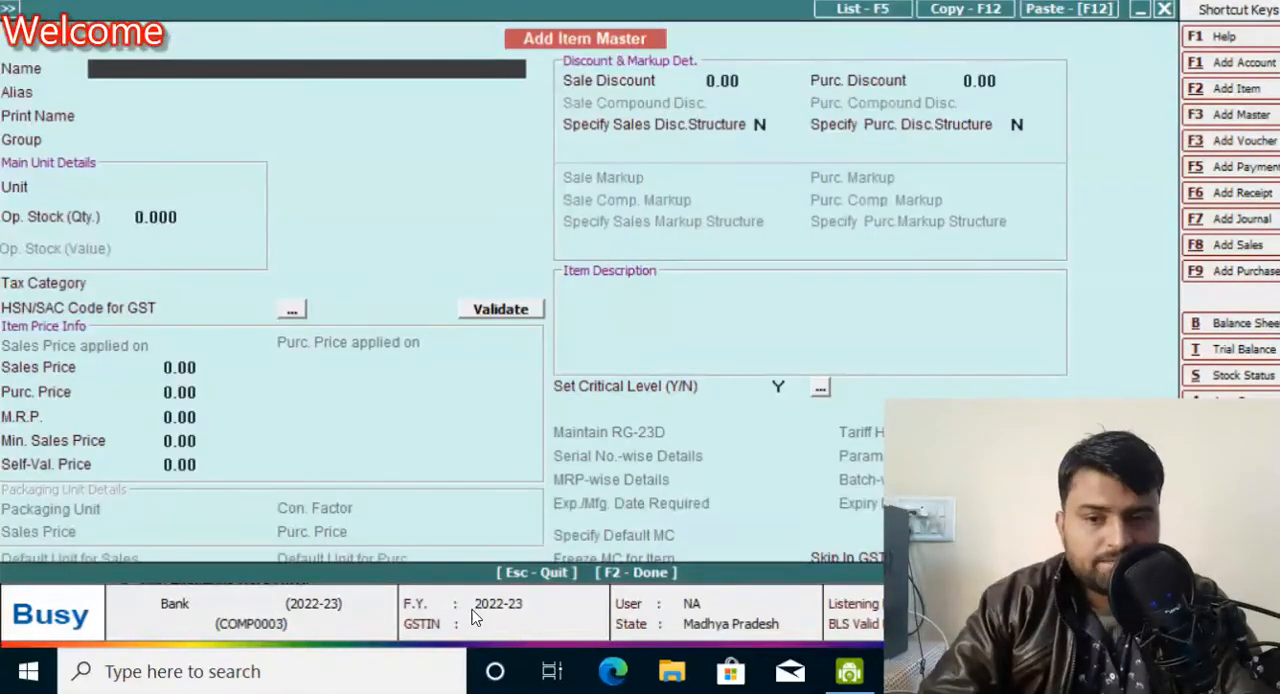
Step: Name the new item Cloth than and keep the same print name with no alias
type("cl")
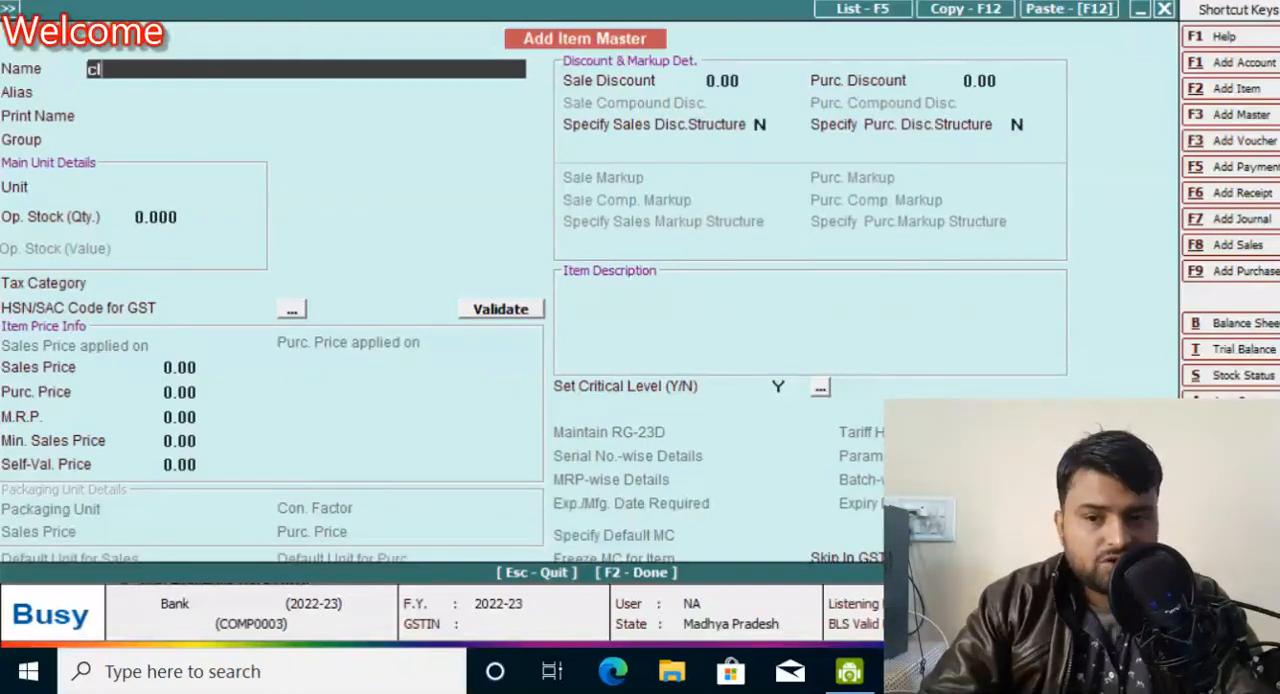
type("oth than")
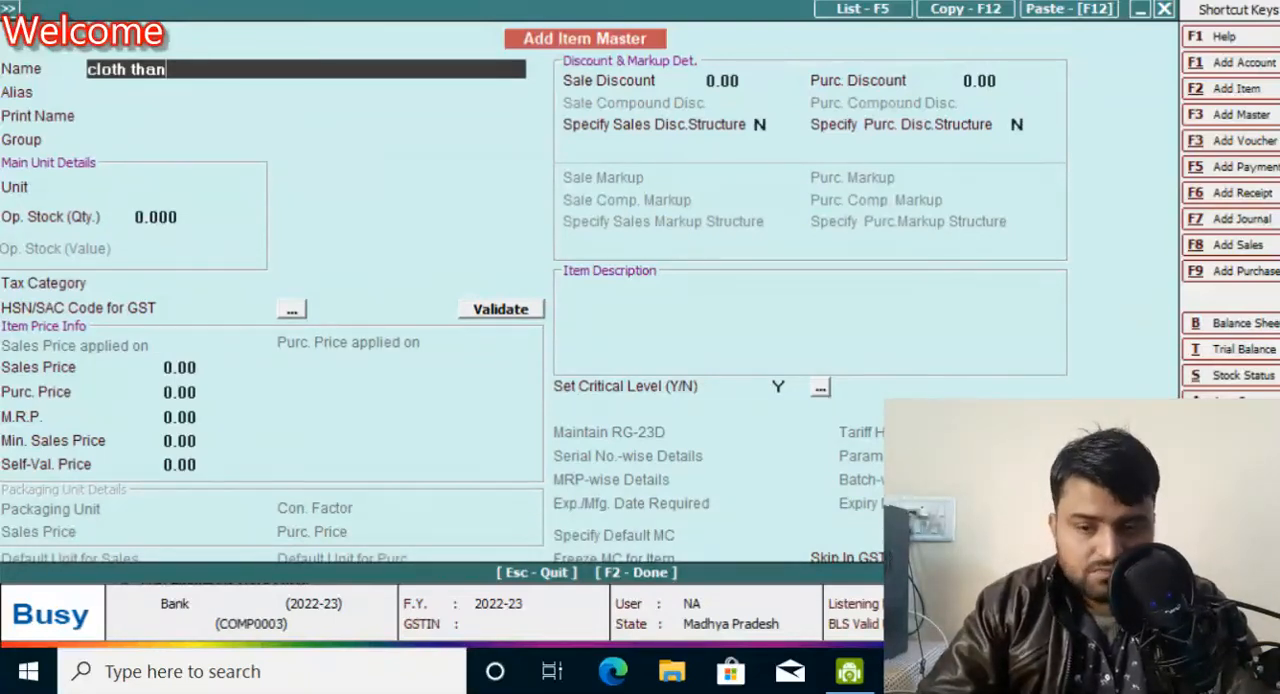
key("BackSpace")
key("BackSpace")
key("BackSpace")
type("than")
key("Return")
Step: Assign the item to the General group with Metre as its unit, leaving the opening stock quantity at its default
key("Return")
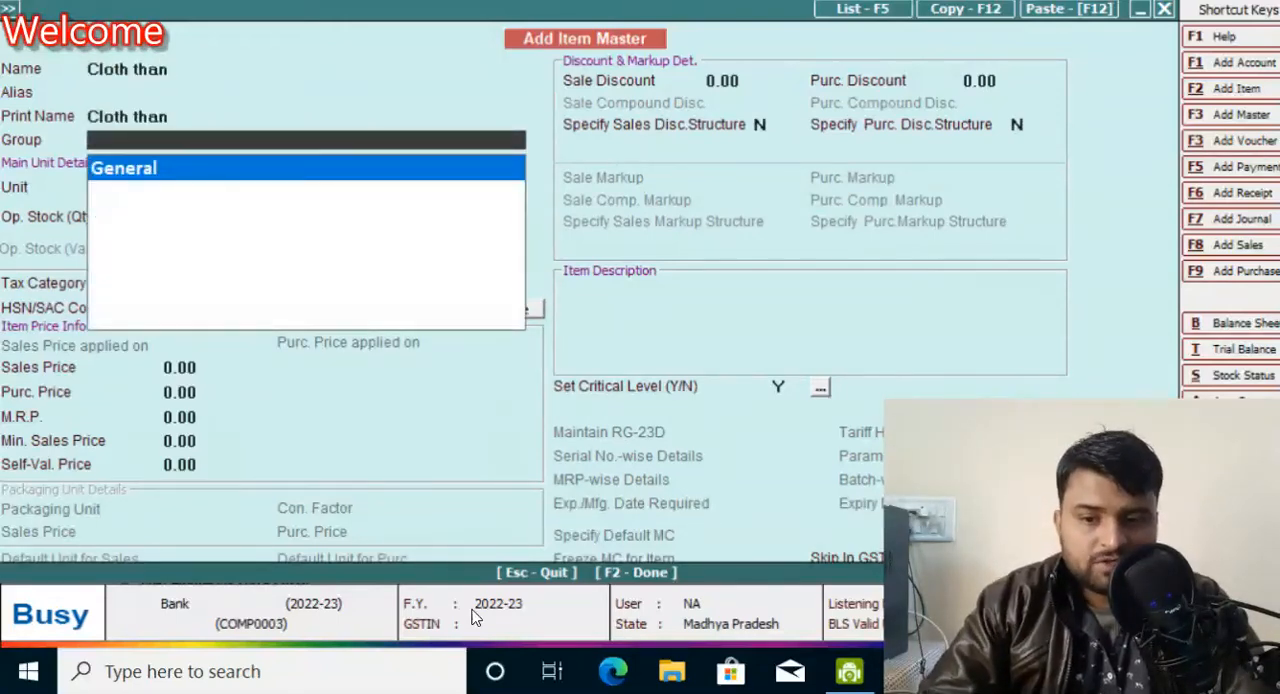
key("Return")
type("me")
key("Return")
Step: Set the cloth item's tax category to GST 12% and its HSN/SAC code to 1234
key("Return")
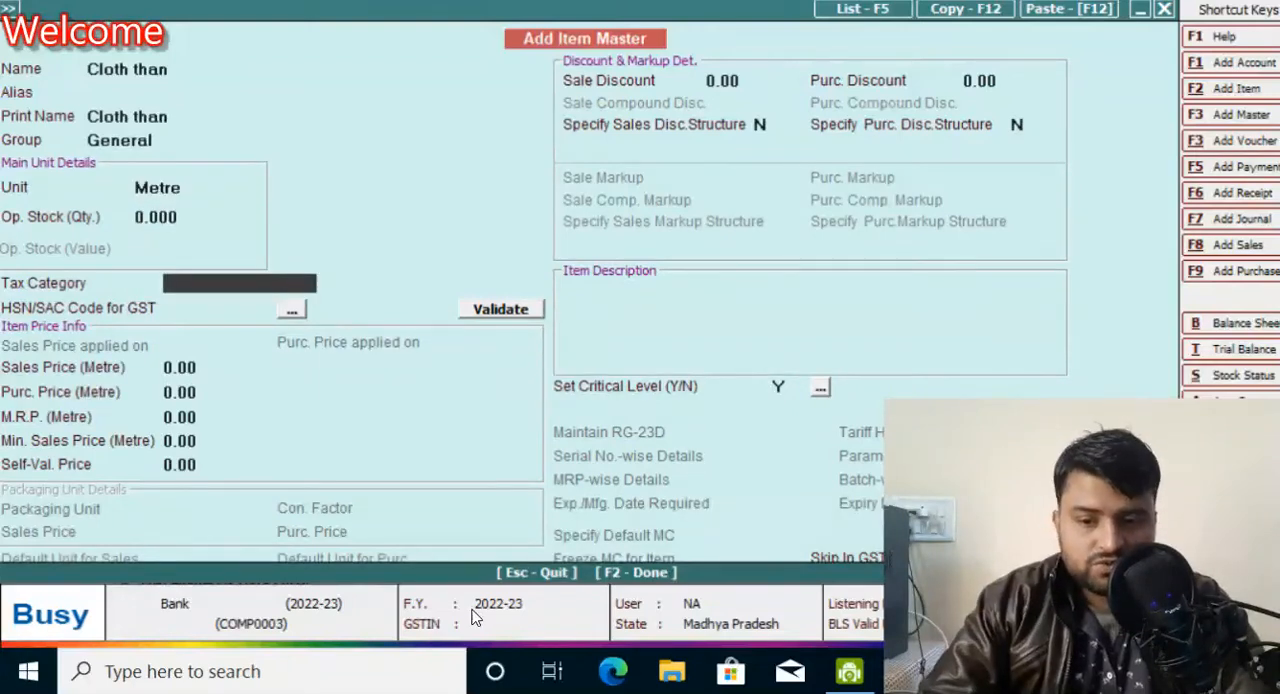
type("12")
key("Return")
type("1234")
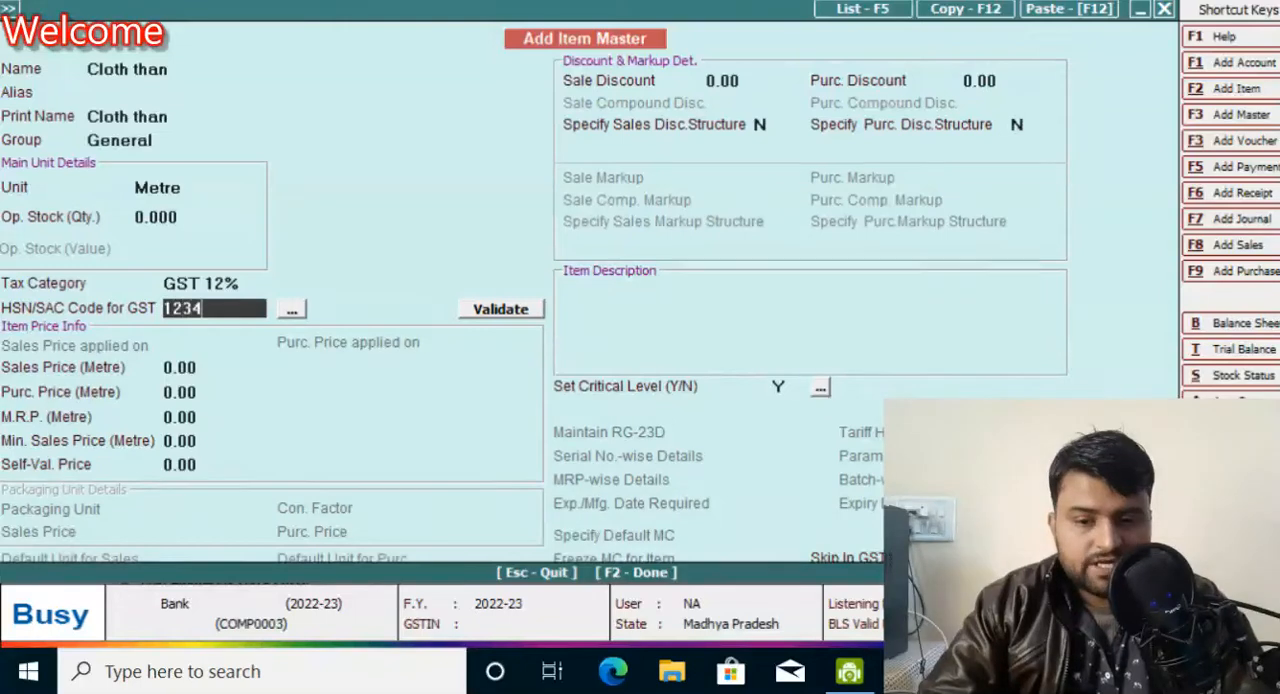
key("Return")
key("F2")
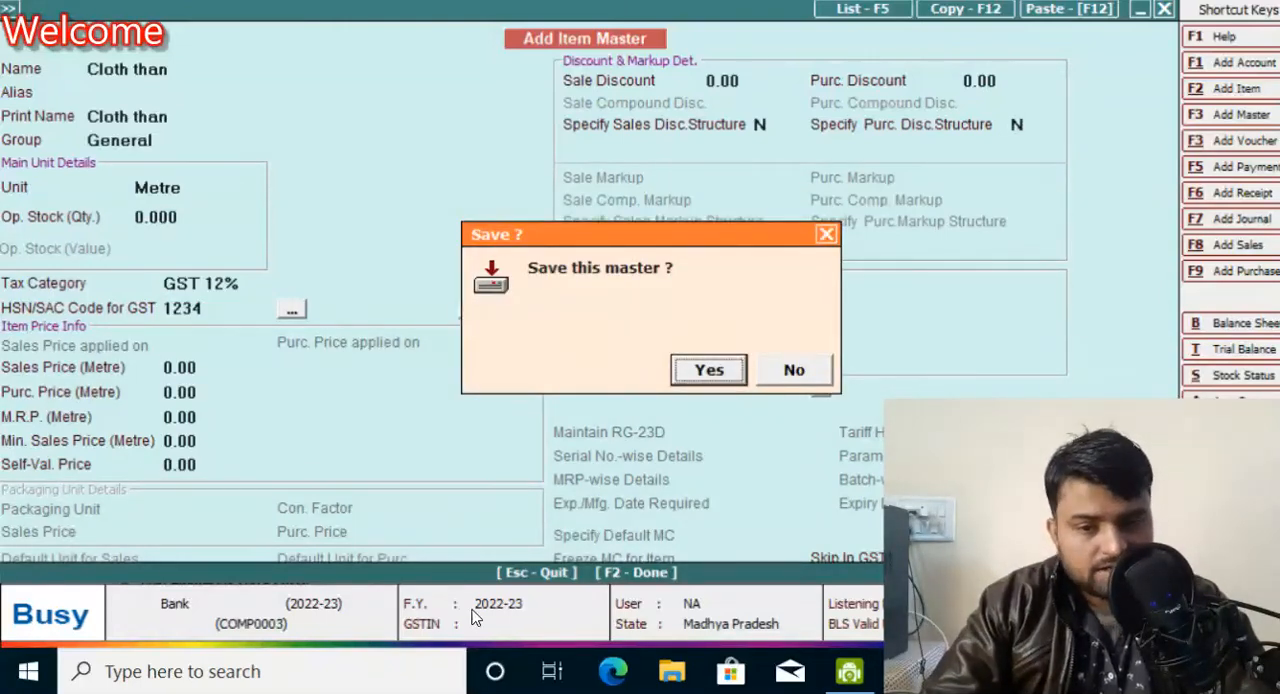
key("Escape")
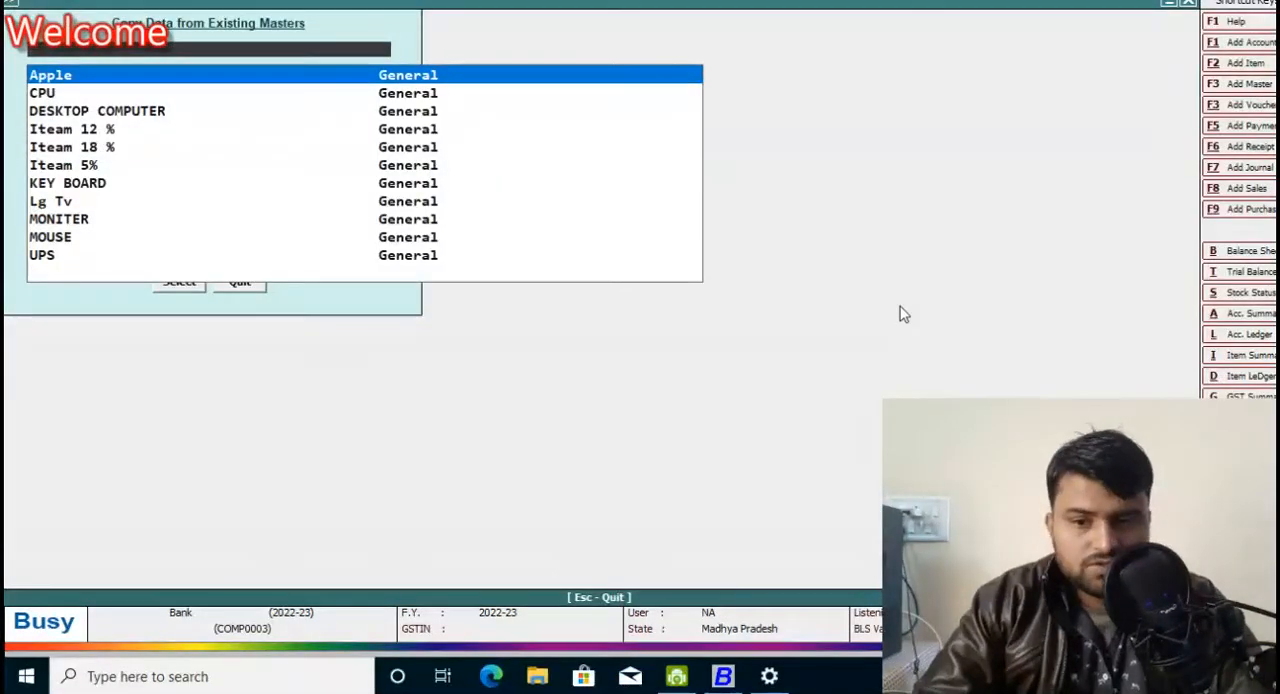
key("Escape")
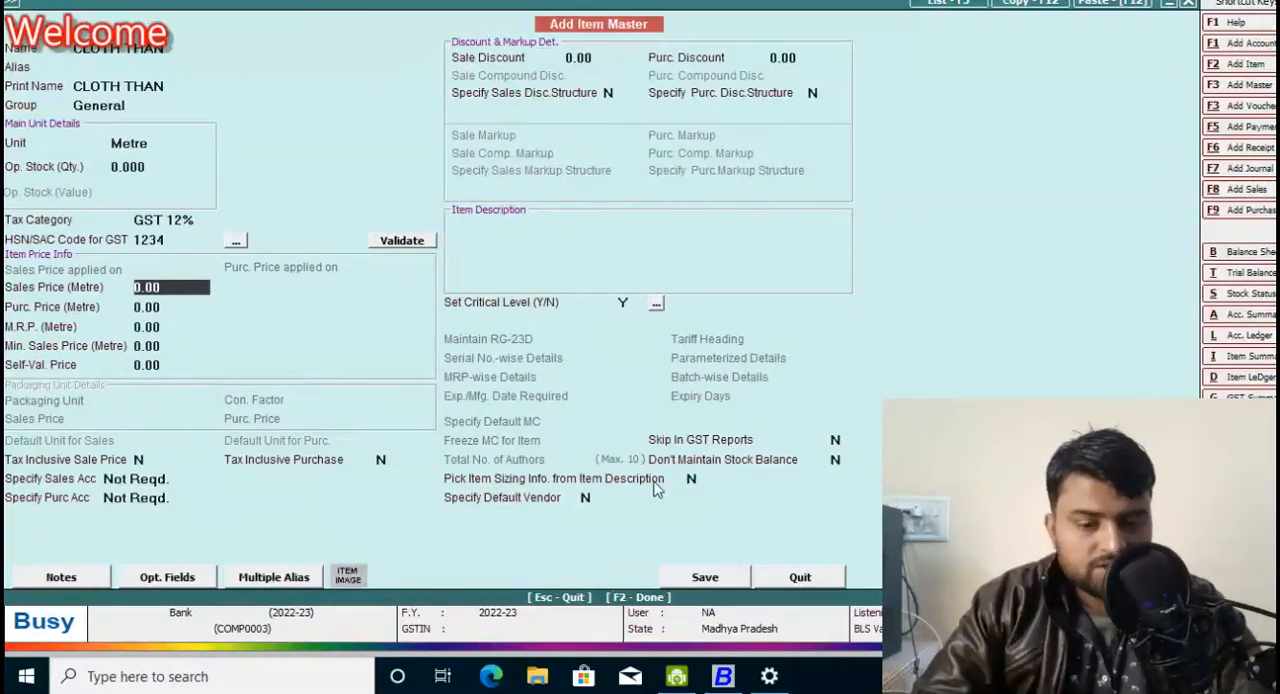
Step: Enable picking item sizing info from the item description, save the item, and leave the item master
left_click(693, 479)
key("Return")
left_click(705, 577)
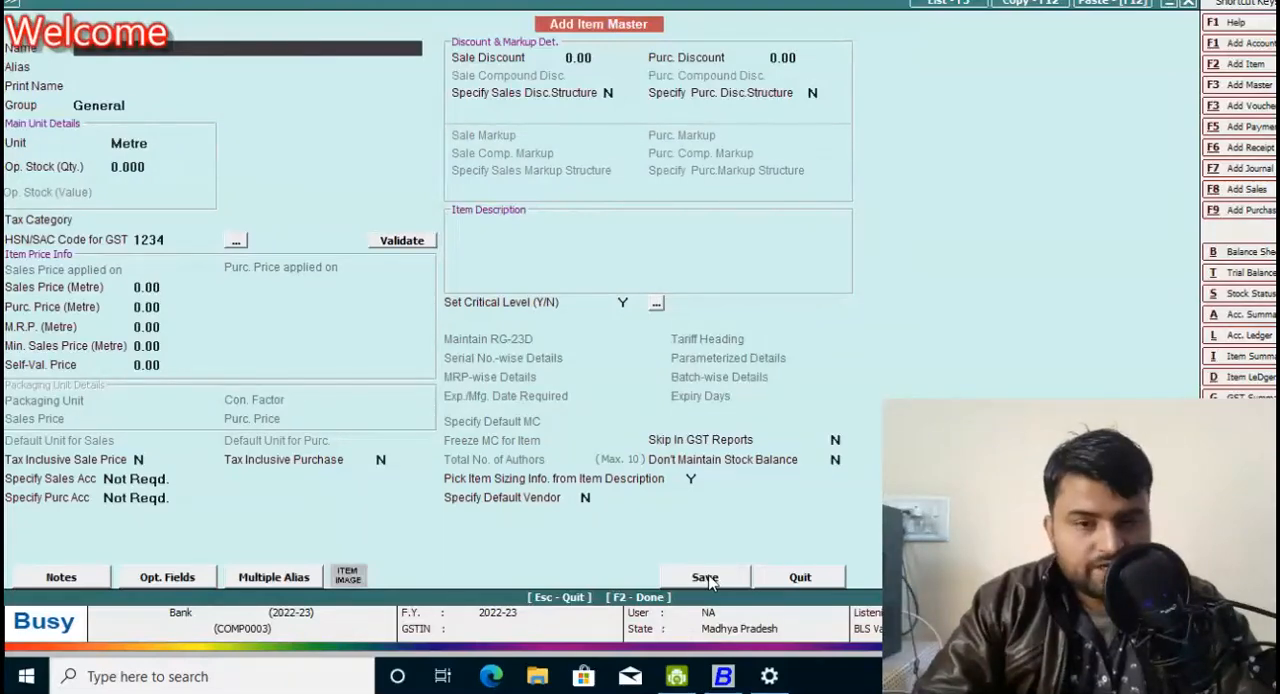
key("Escape")
key("Return")
key("Escape")
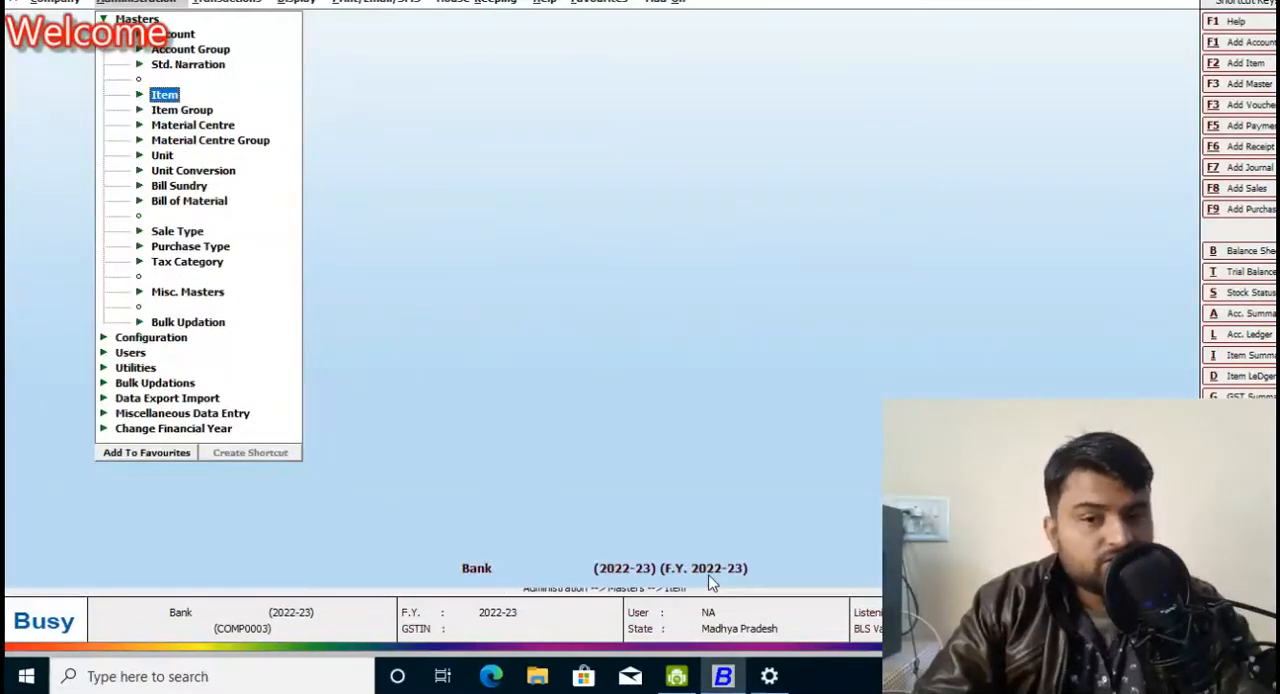
Step: Open a blank sales voucher for adding a new sale
key("Right")
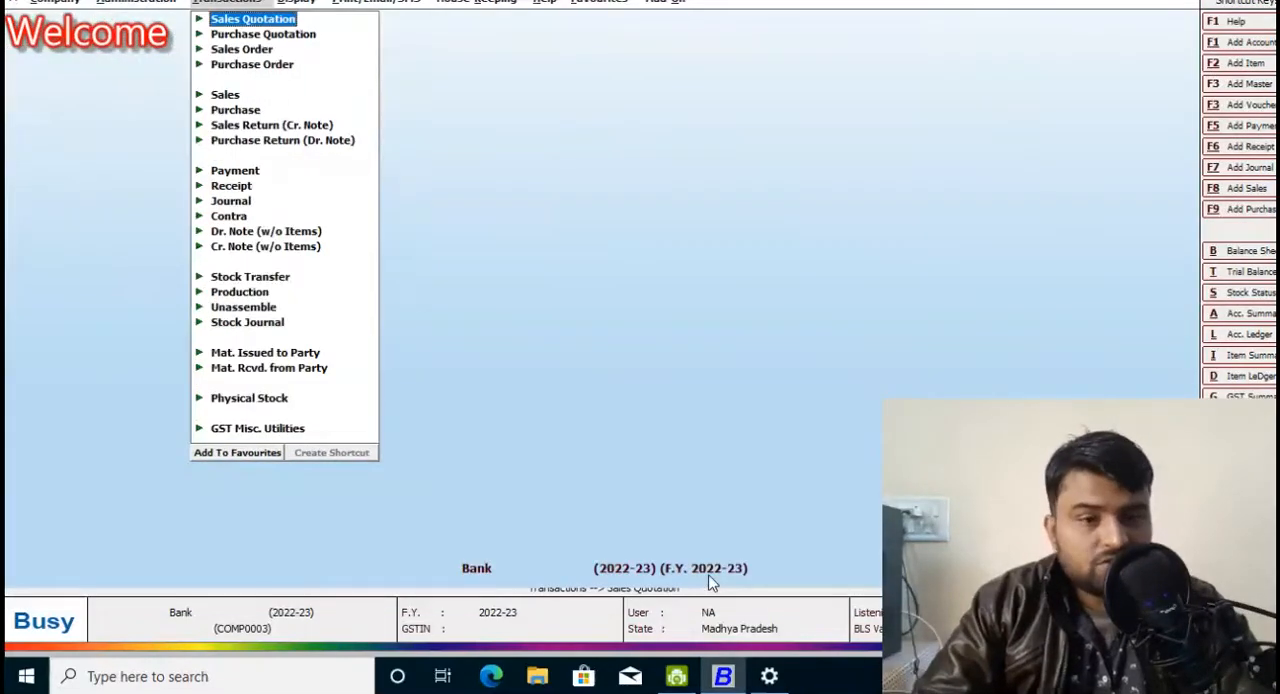
left_click(266, 2)
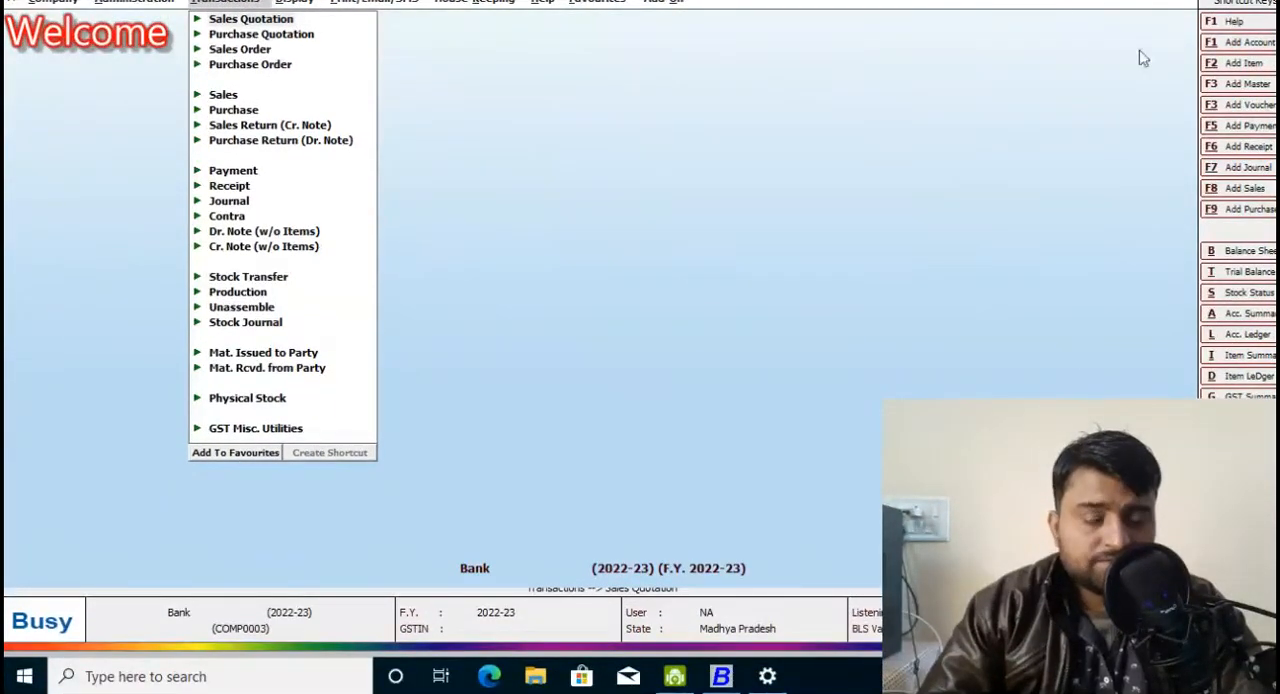
key("Print")
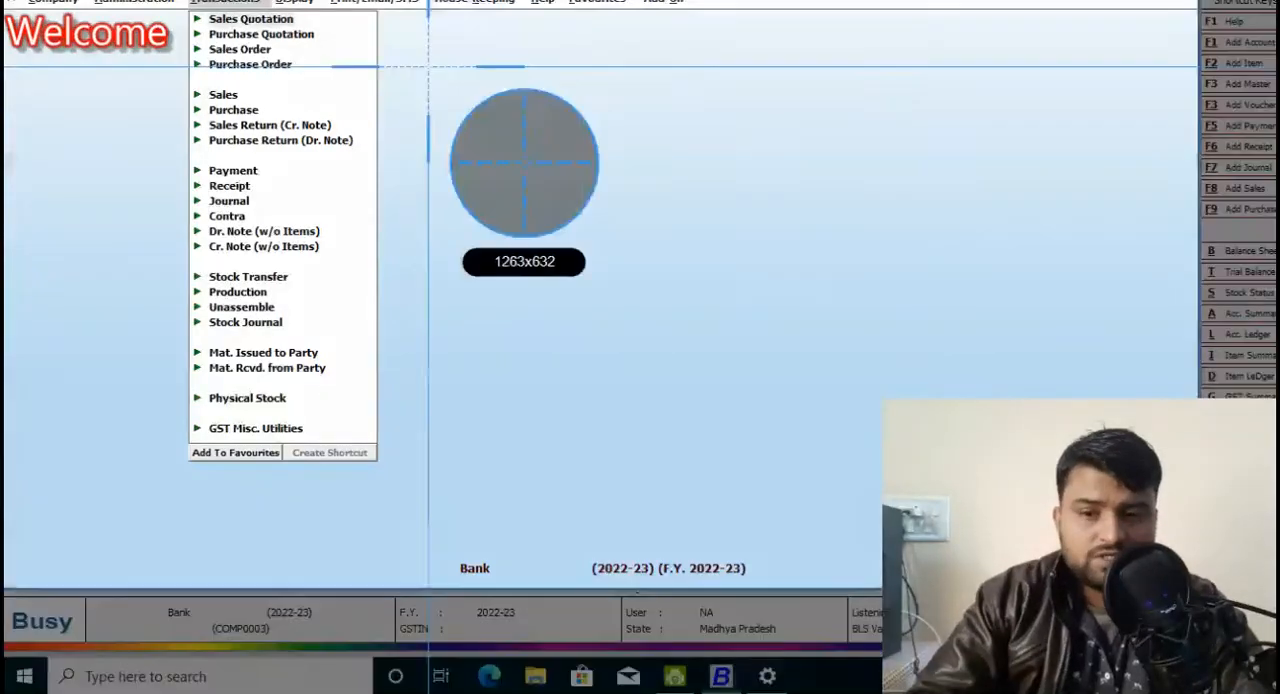
left_click_drag(4, 2, 1277, 604)
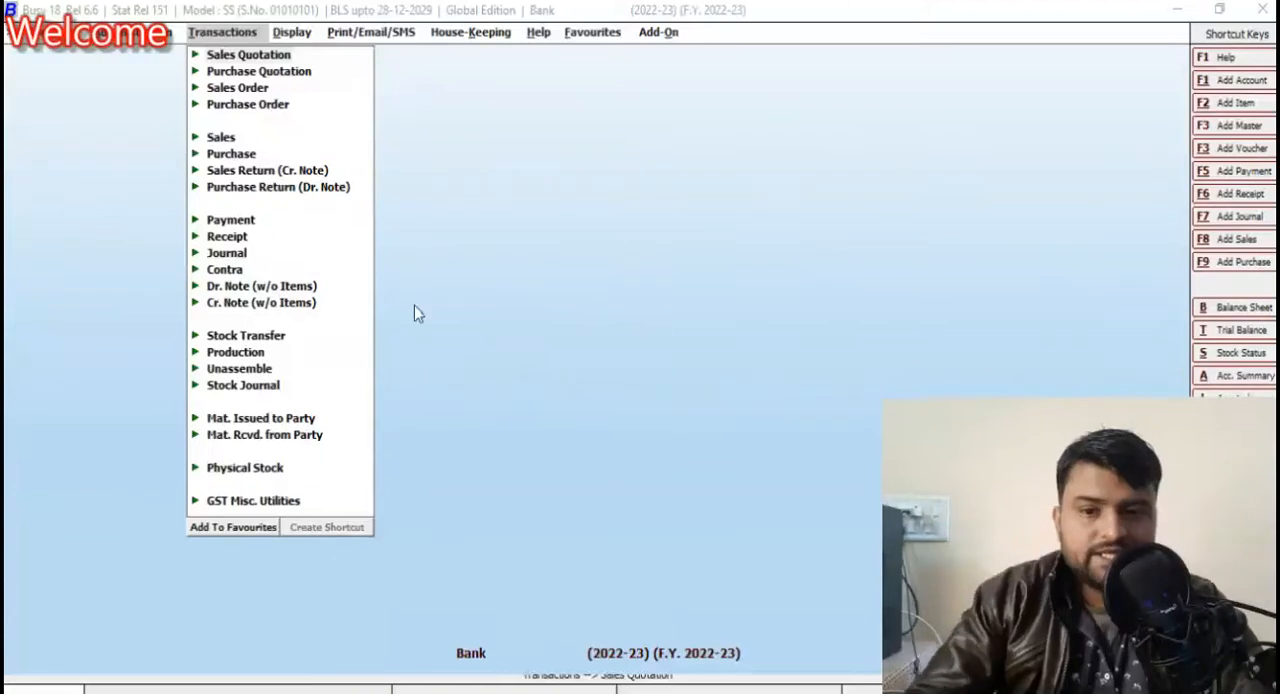
left_click(415, 289)
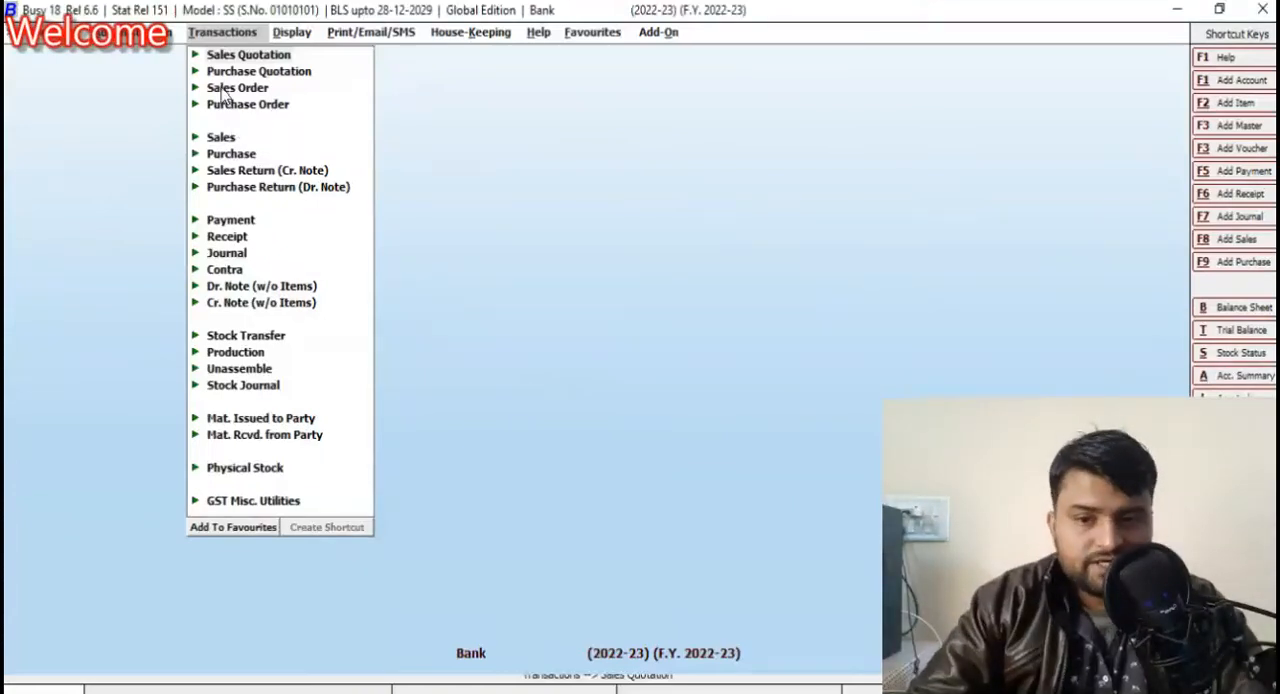
left_click(219, 138)
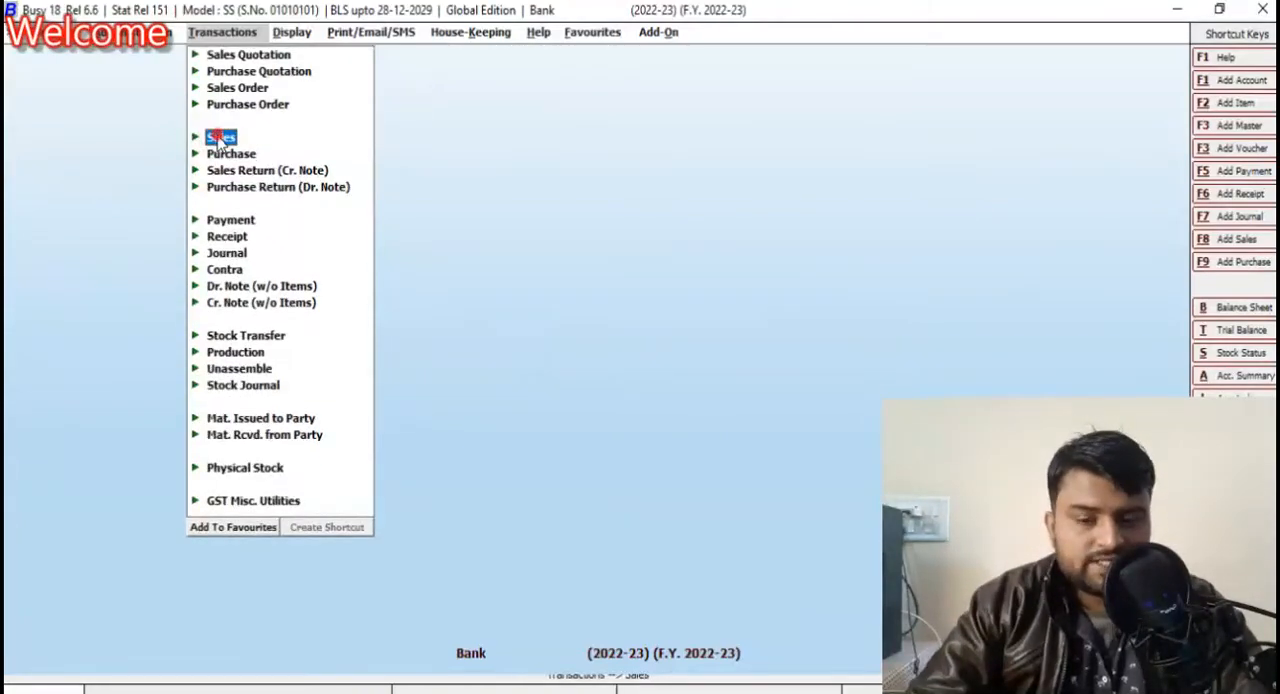
left_click(243, 153)
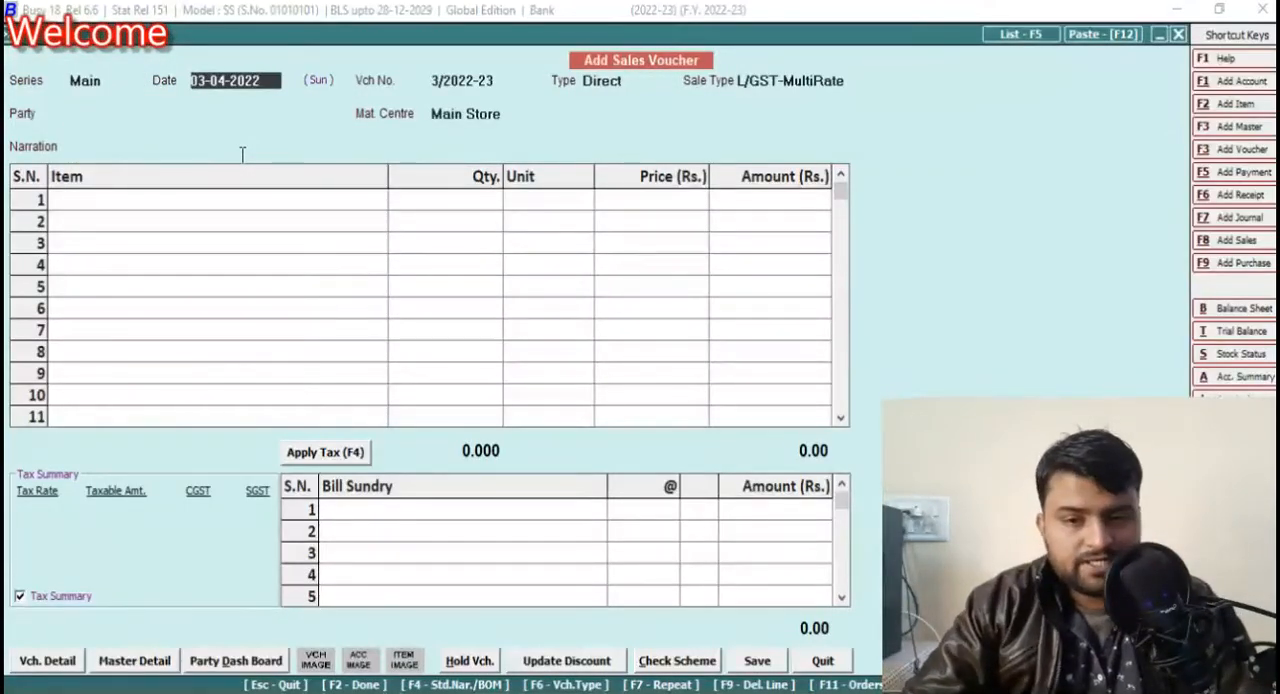
Step: Keep the voucher date, choose L/GST-MultiRate as sale type and Rahul Trading Co, Jabalpur as party, with Main Store as material centre
key("Return")
key("Return")
type("MU")
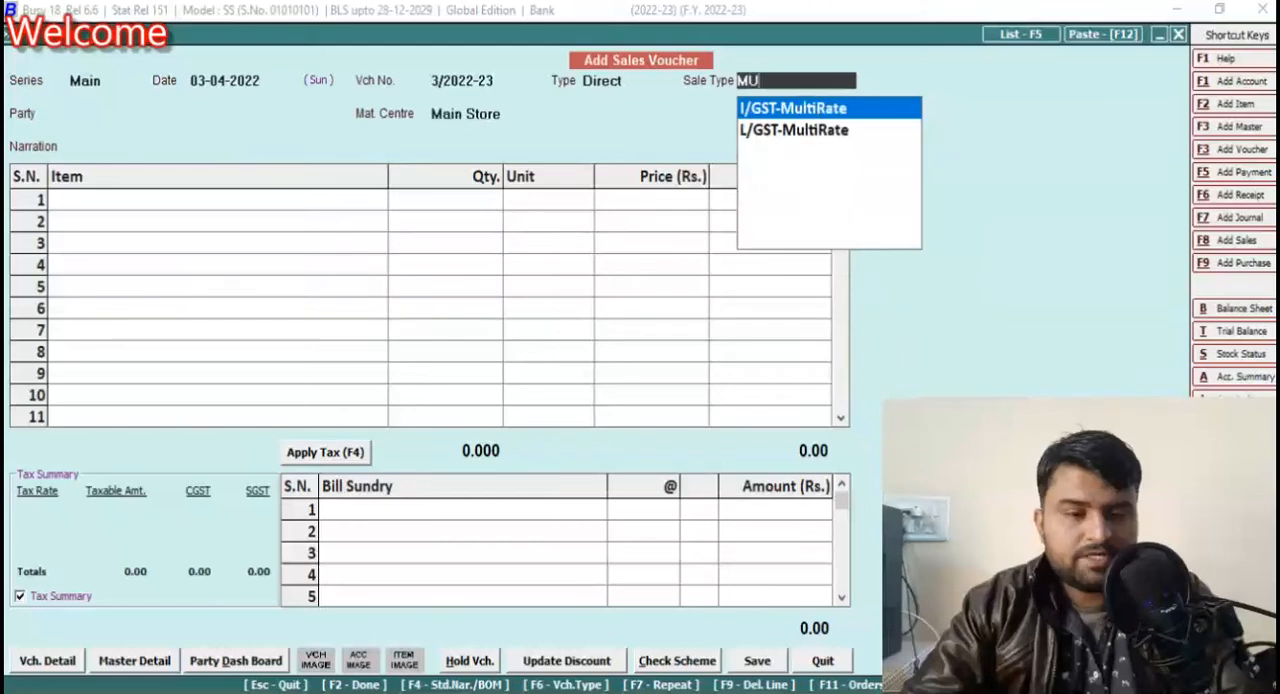
key("Down")
key("Return")
type("RA")
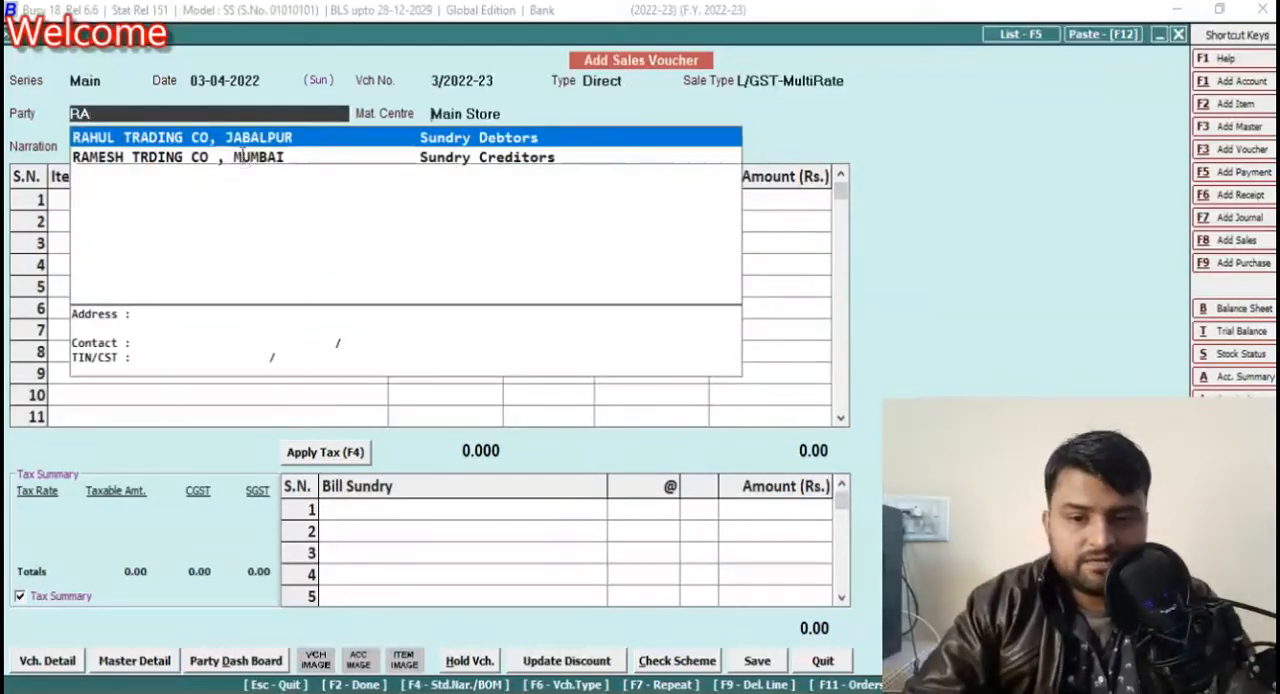
key("Return")
key("Return")
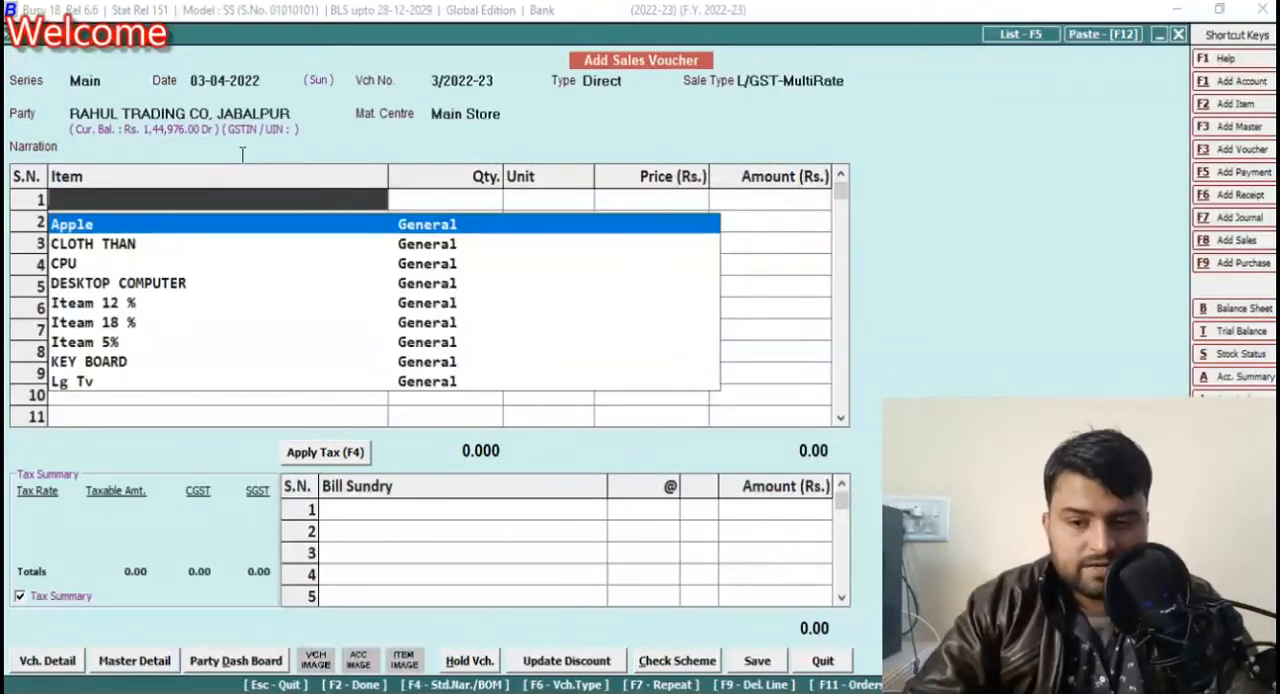
Step: Add Lg Tv as the first item and enter 12345566 in the first line of its description
type("LG")
key("Return")
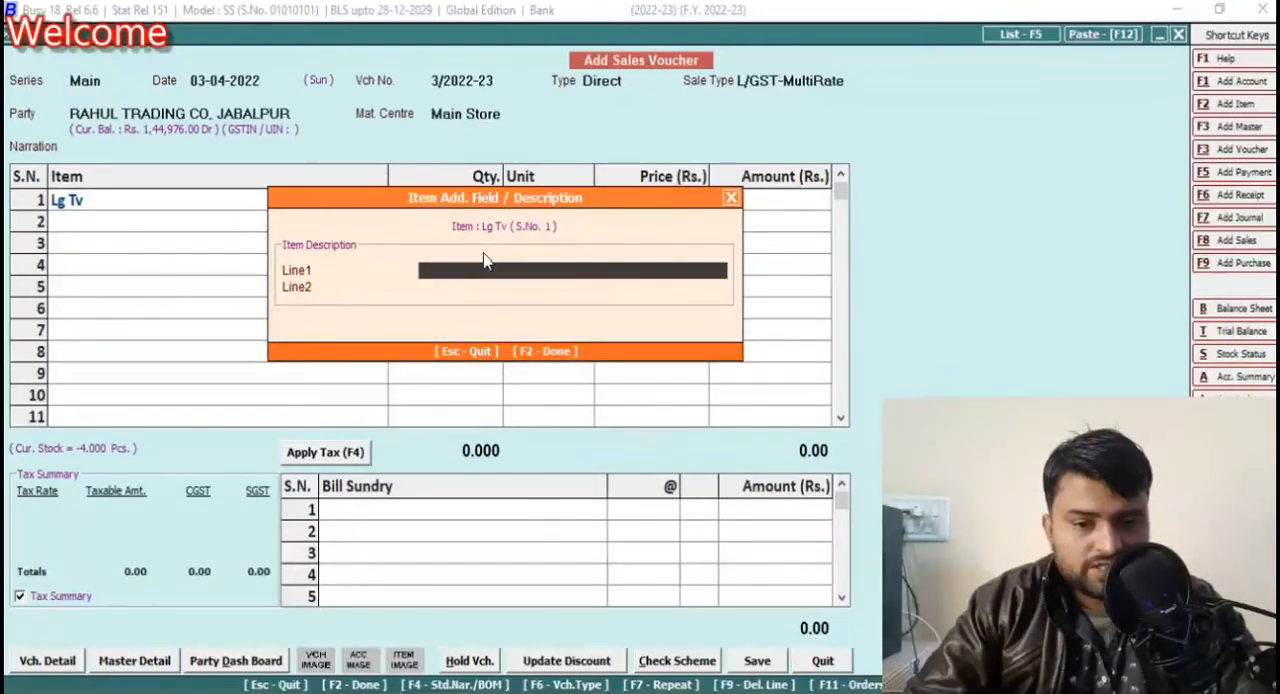
type("12345566")
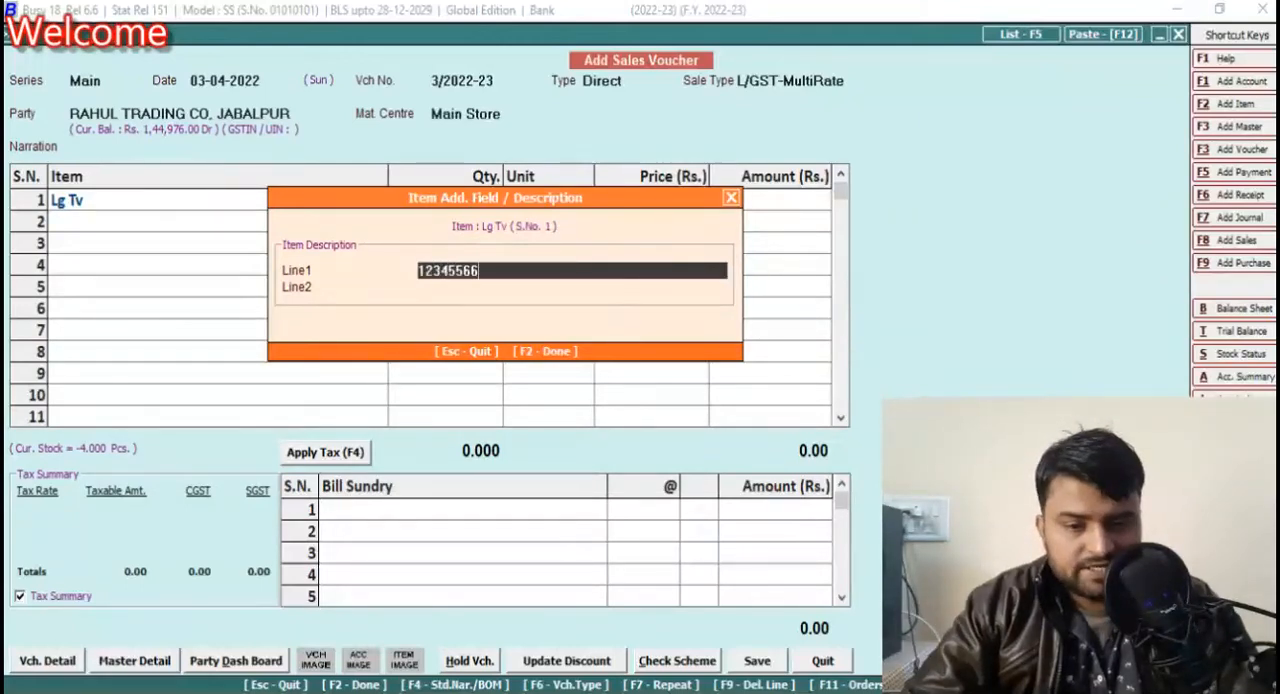
Step: Prefix the Lg Tv description number with SR. NO. and accept the description with its second line blank
key("Home")
type("R.")
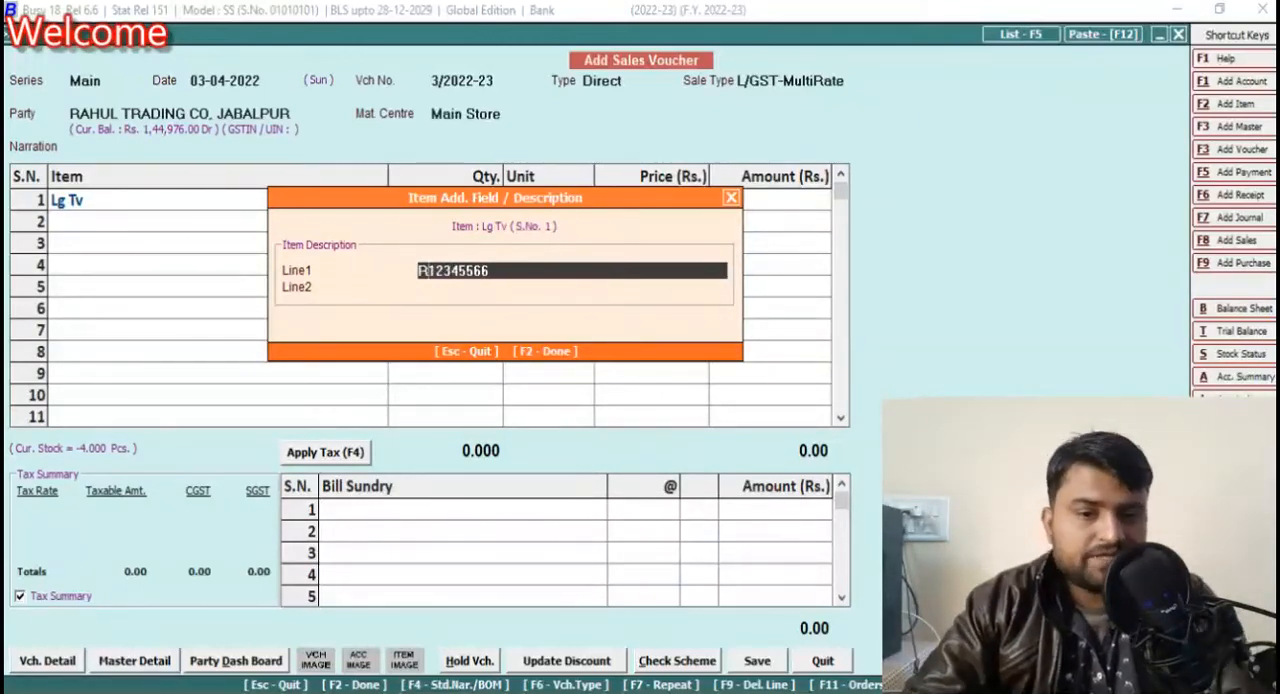
type("NO.")
key("BackSpace")
key("BackSpace")
key("BackSpace")
key("BackSpace")
key("BackSpace")
type("SRE")
key("BackSpace")
key("BackSpace")
type("R. NO.")
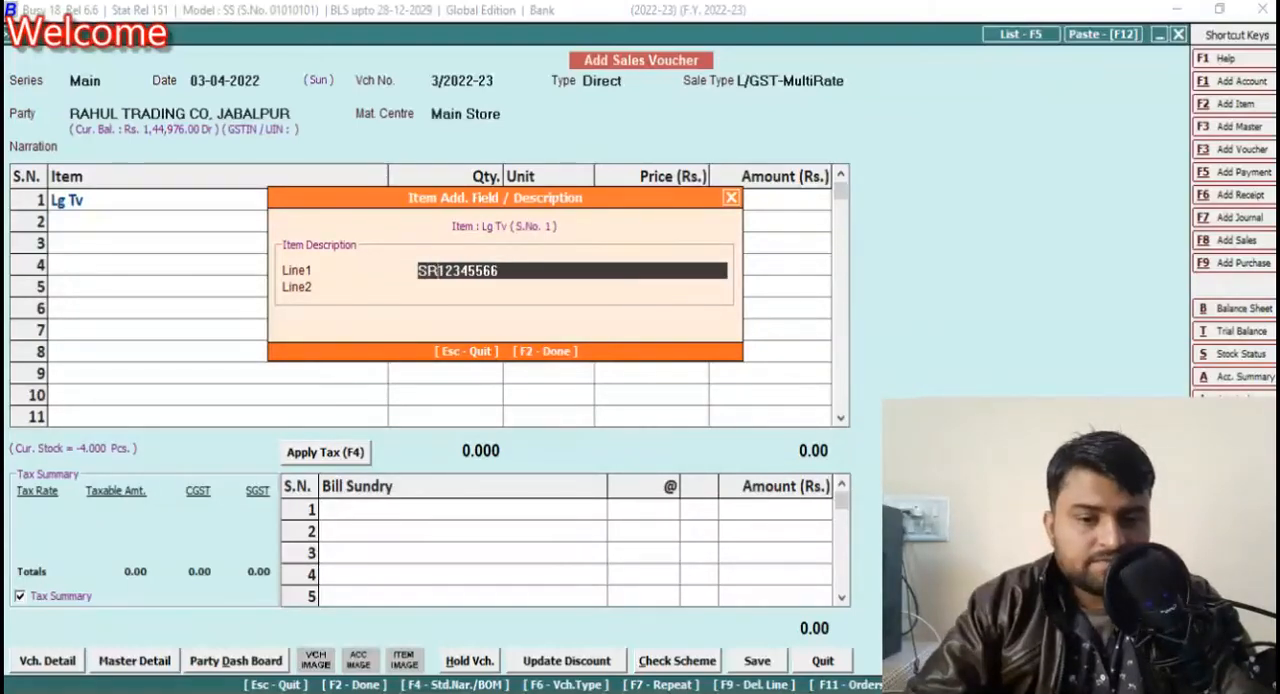
key("Return")
Step: Set the Lg Tv quantity to 1, allowing negative stock, and its price to 5000
key("Return")
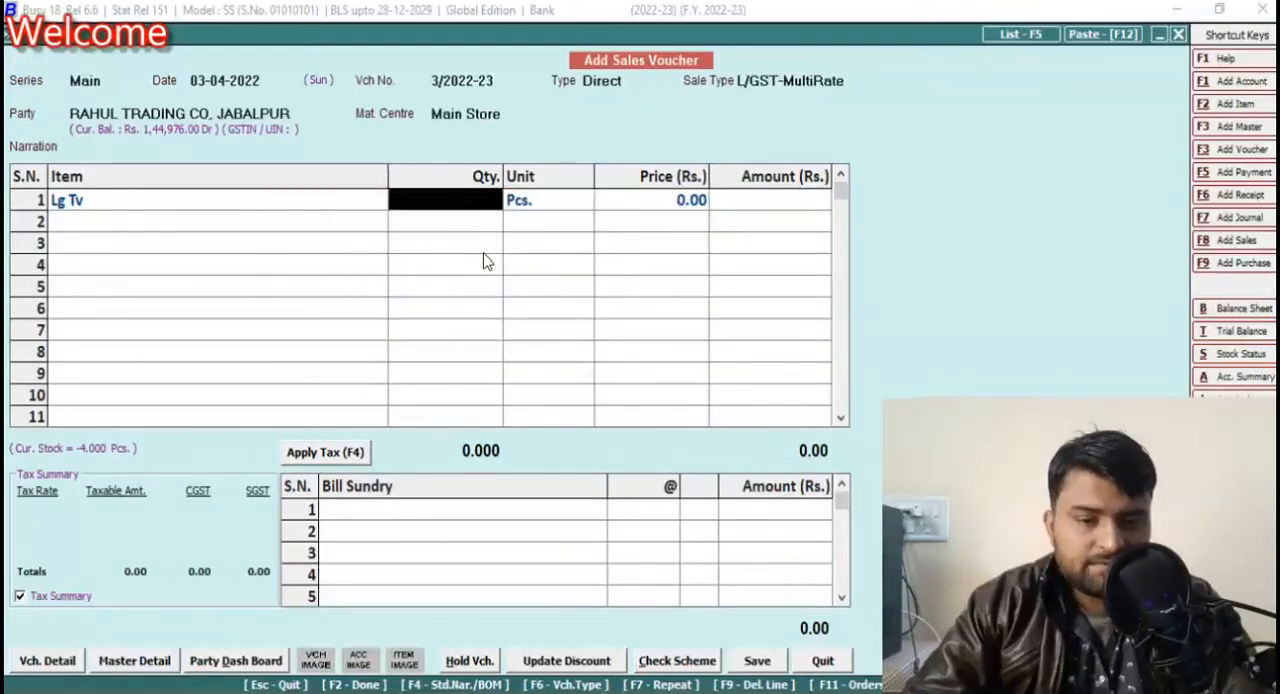
type("1")
key("Return")
key("Left")
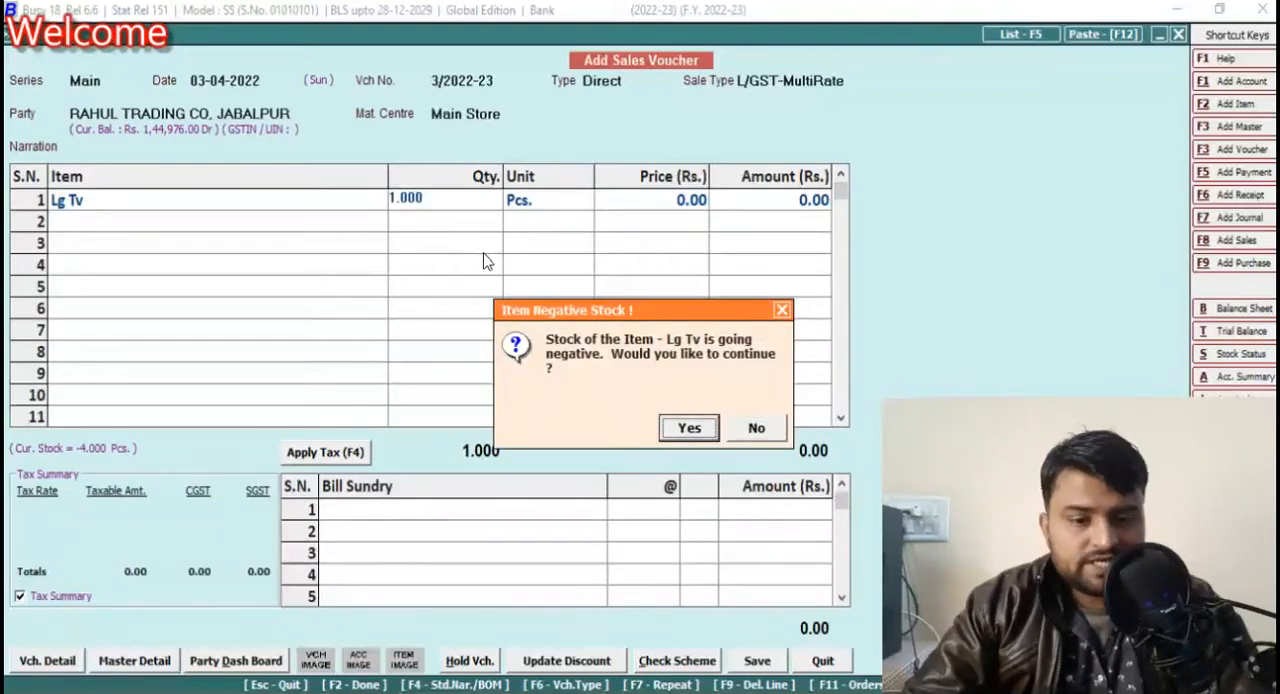
key("Return")
type("5000")
key("Return")
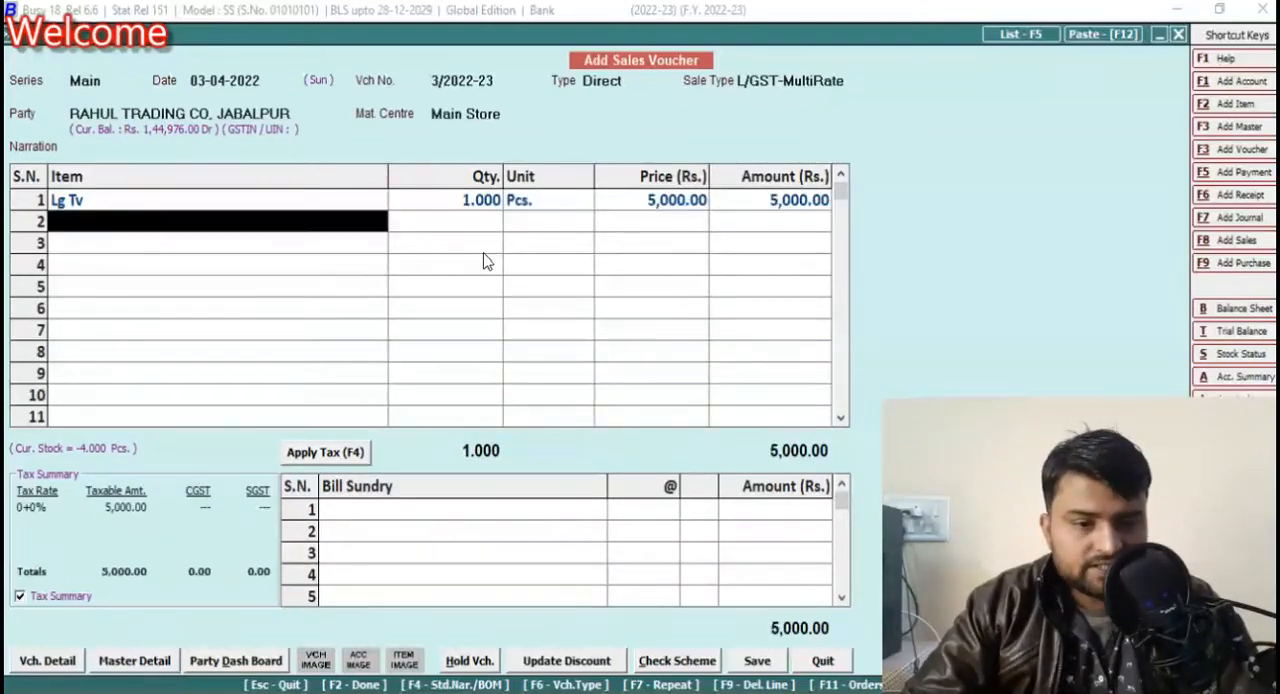
Step: Add CLOTH THAN as the second item with 3+2+4+6 in description line 1, leaving line 2 blank
type("c")
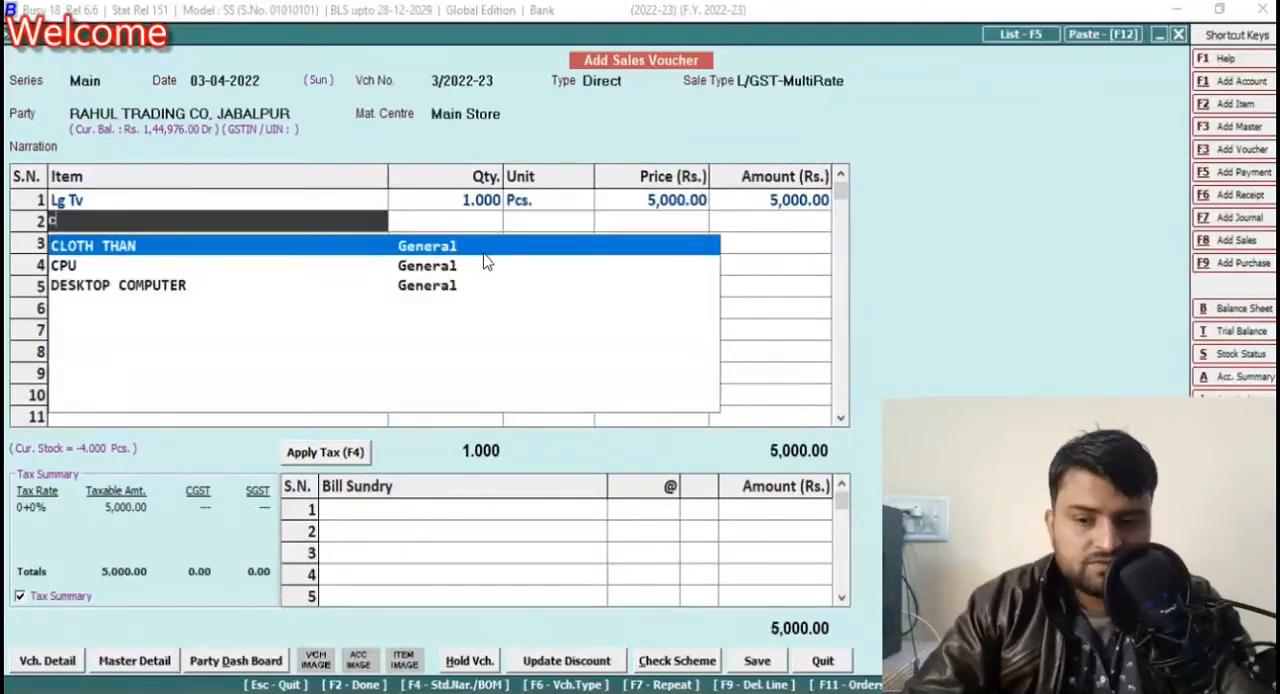
key("Return")
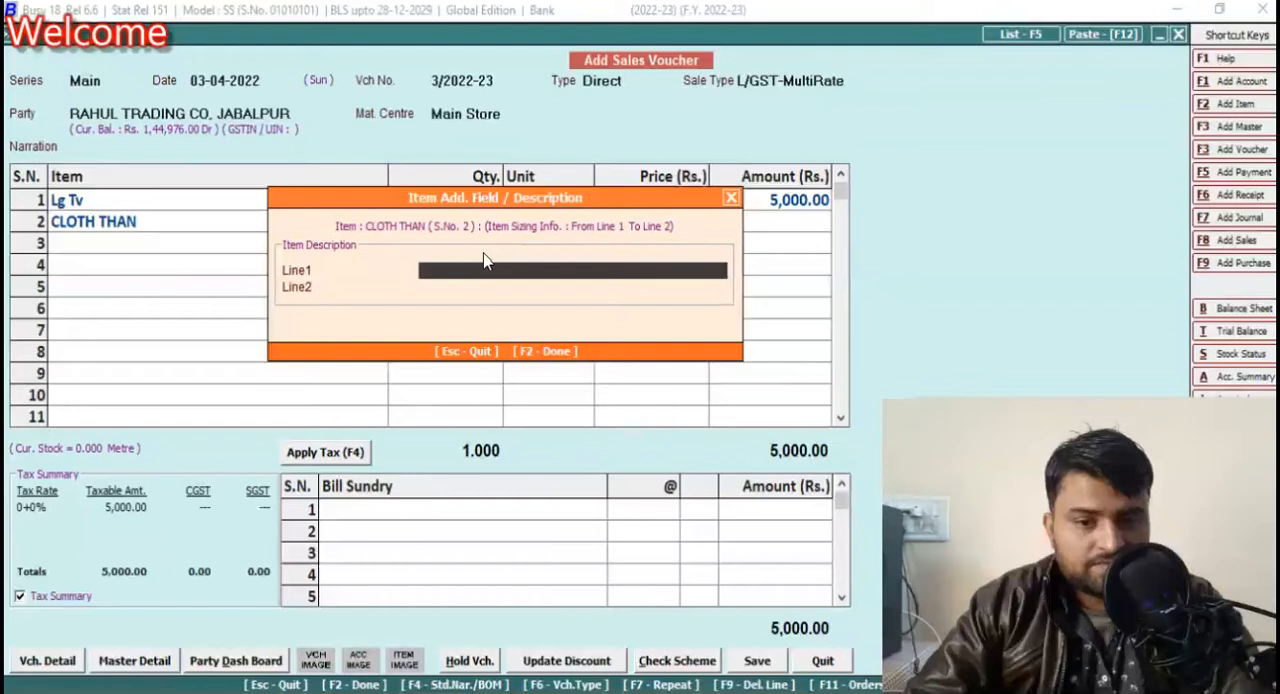
type("3+2+4+6")
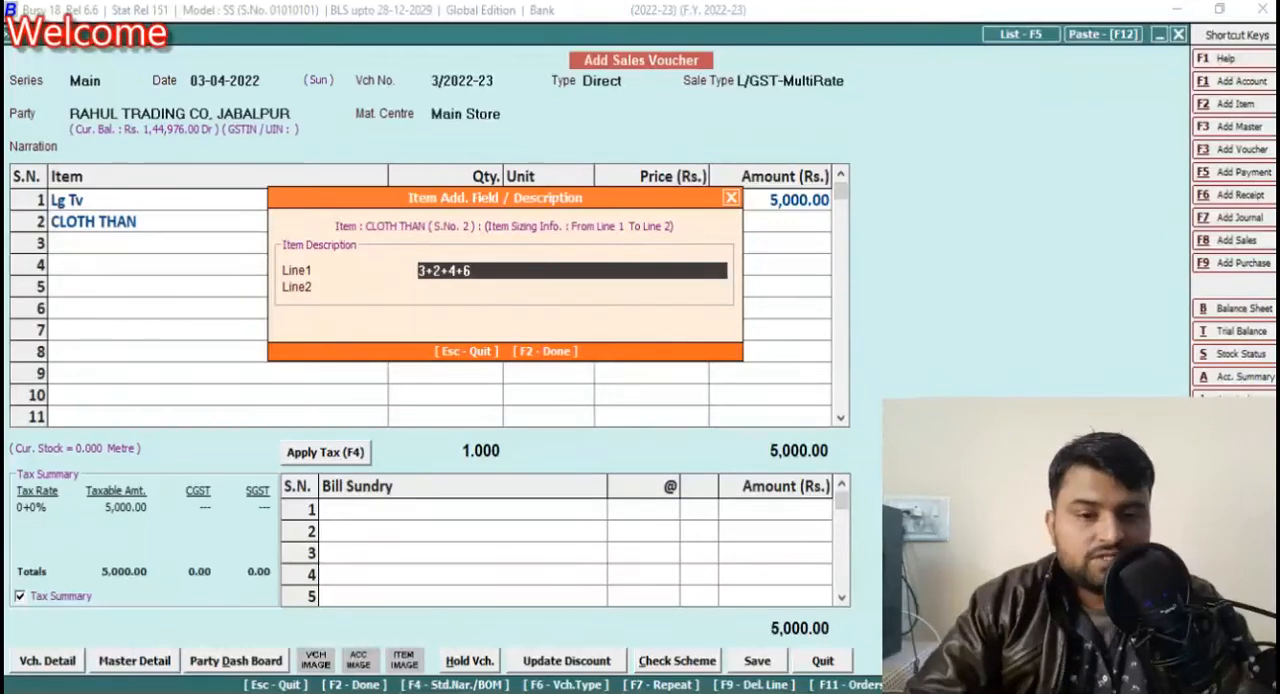
key("Return")
key("Return")
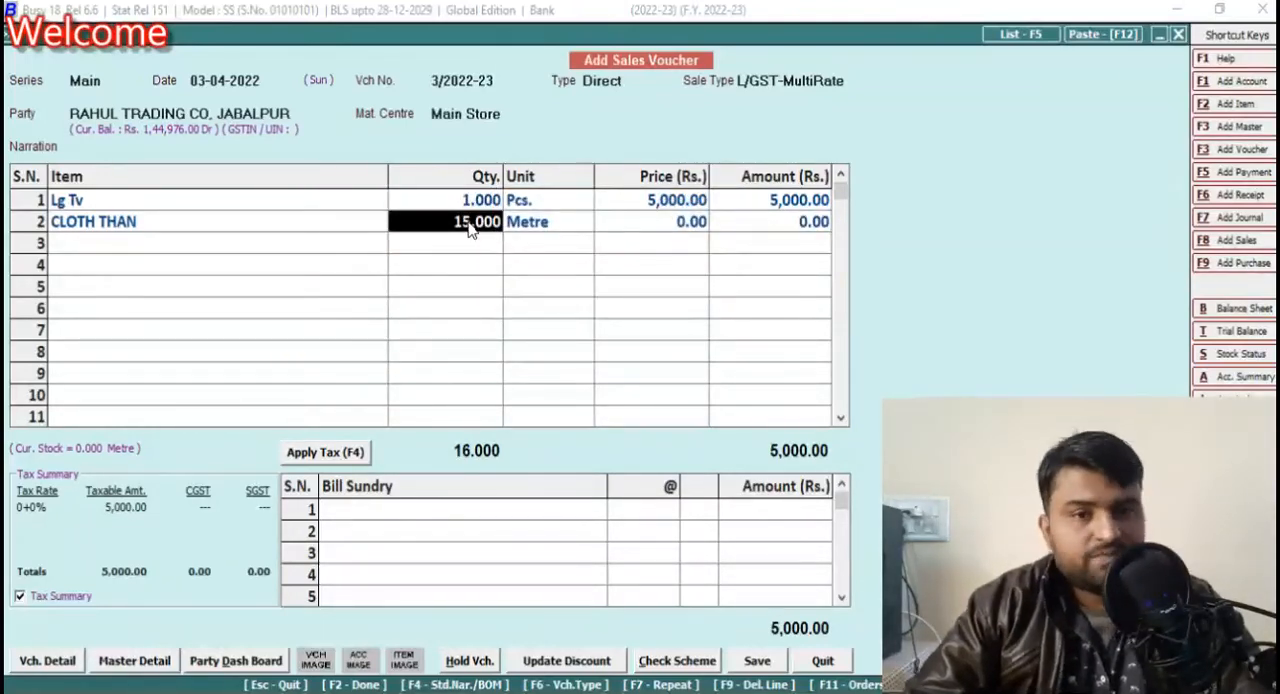
Step: Reopen the CLOTH THAN description, enter 6+6 in line 2, and accept the sizing
key("shift+Tab")
key("Return")
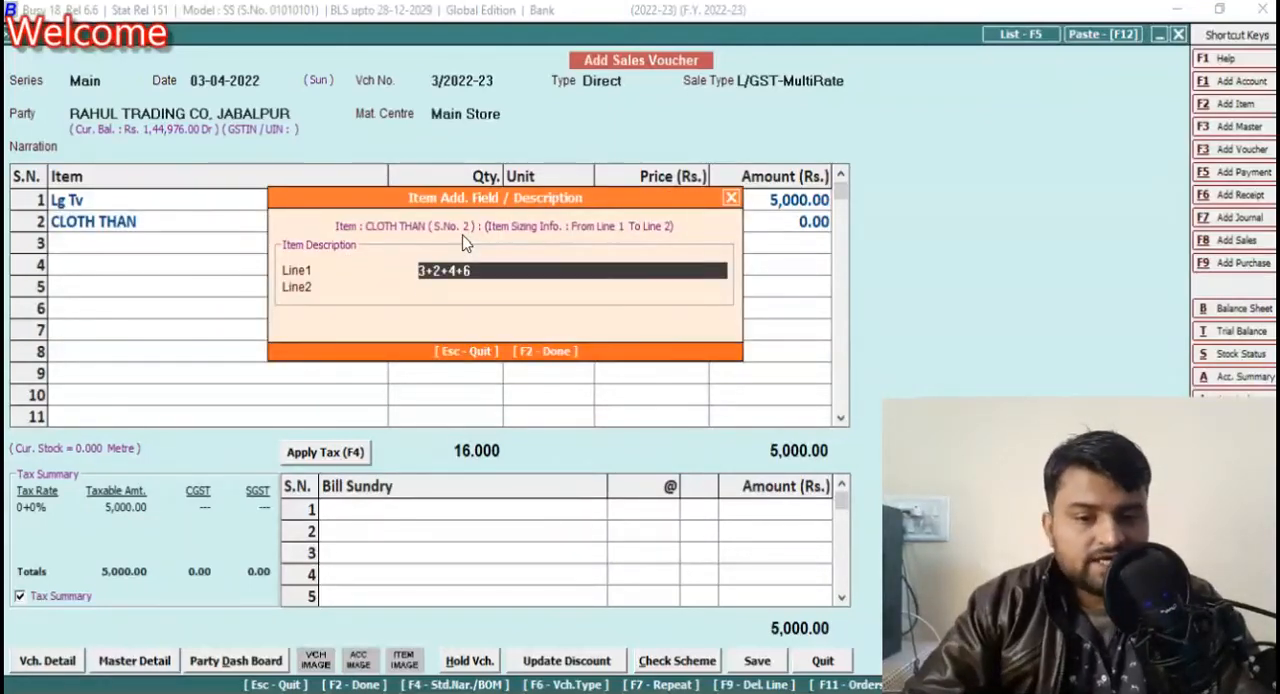
key("Escape")
key("shift+Tab")
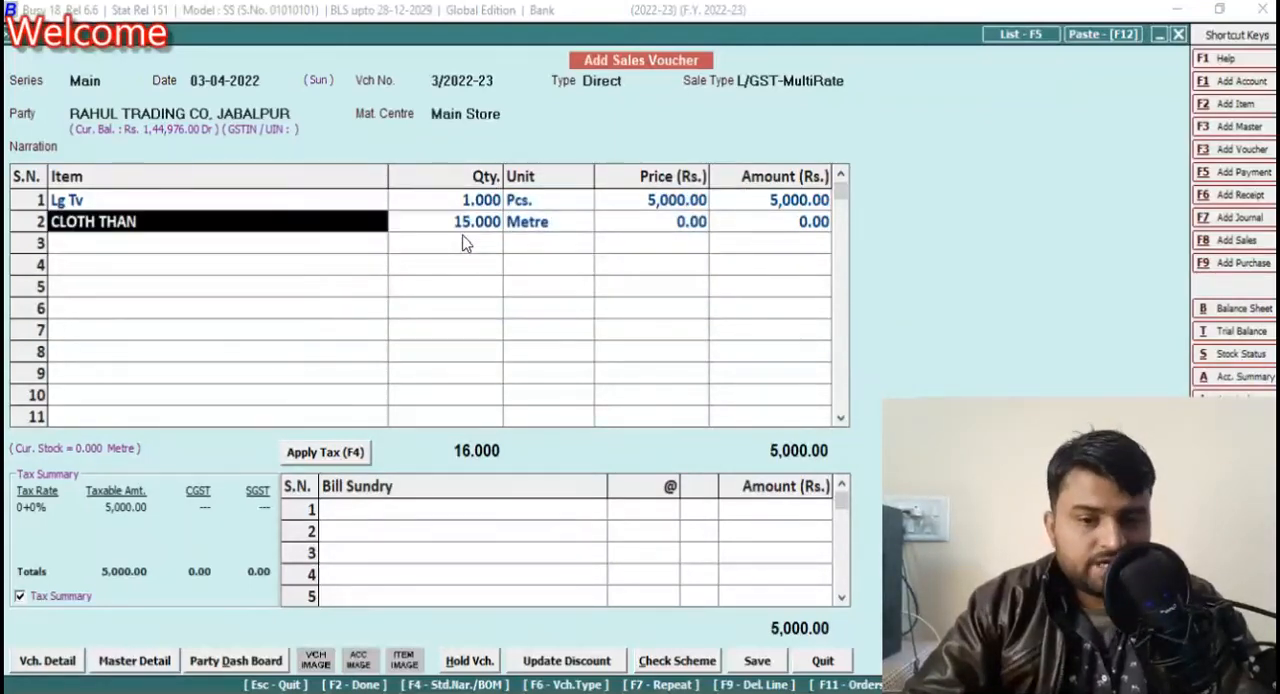
key("Return")
key("Return")
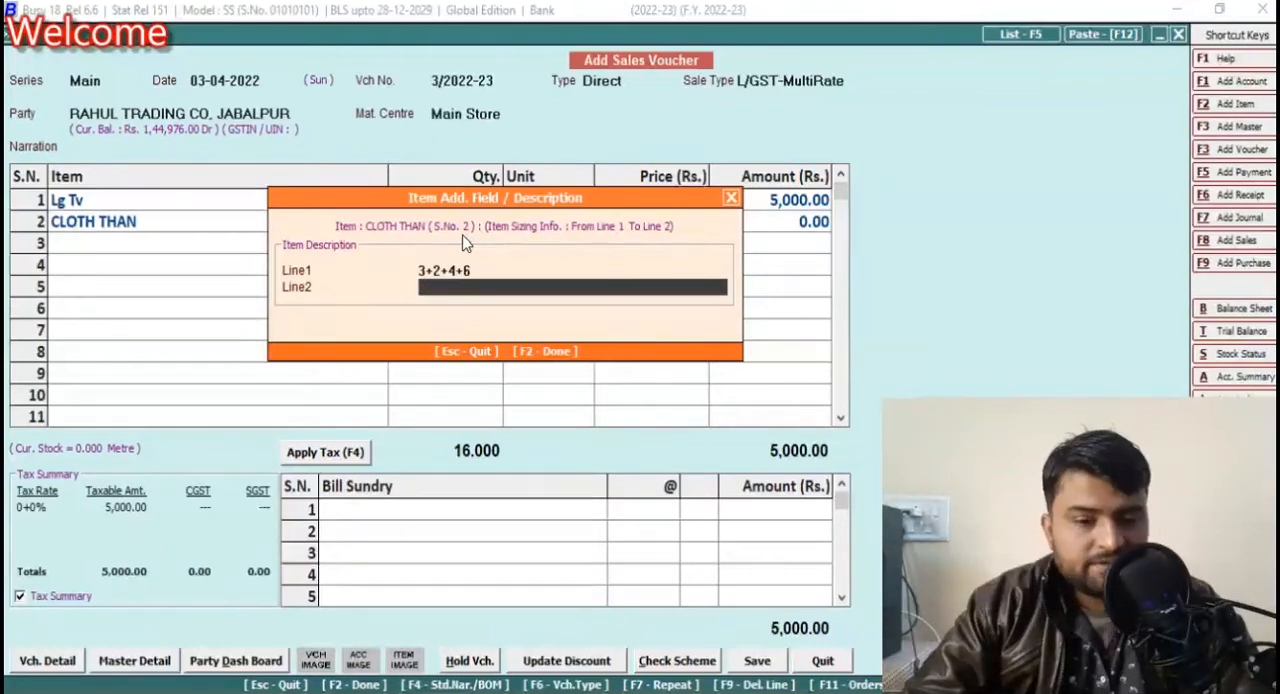
type("6+6")
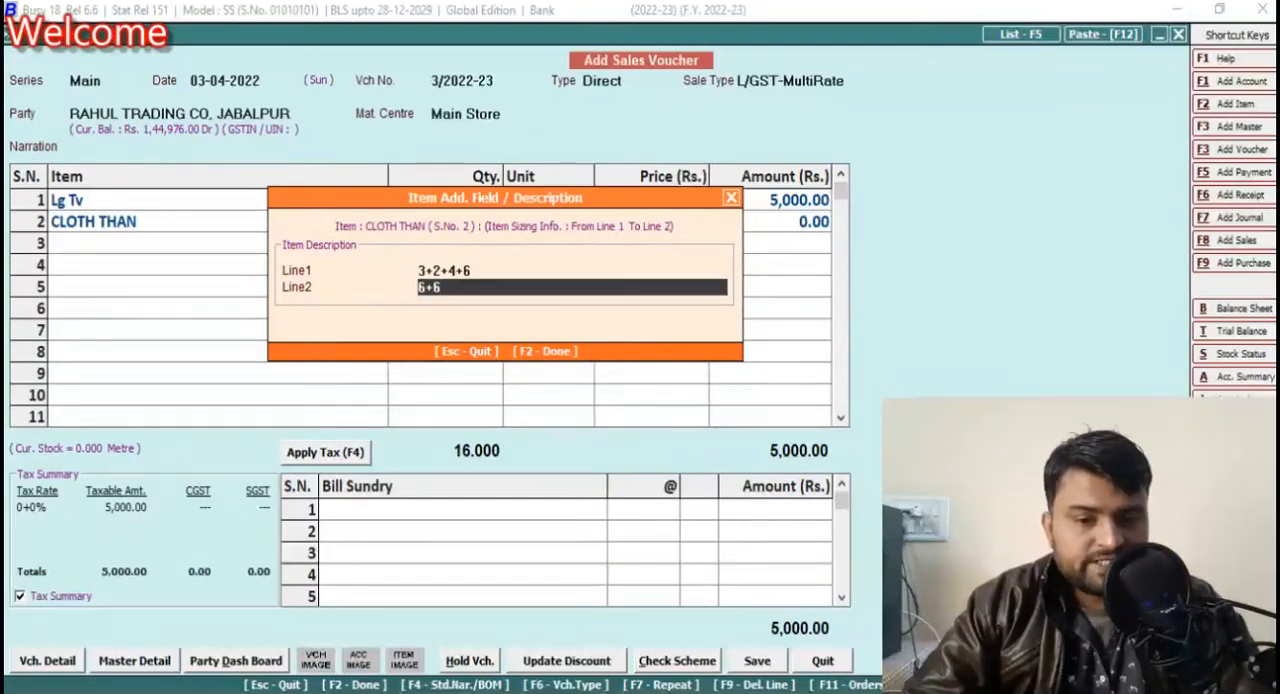
key("F2")
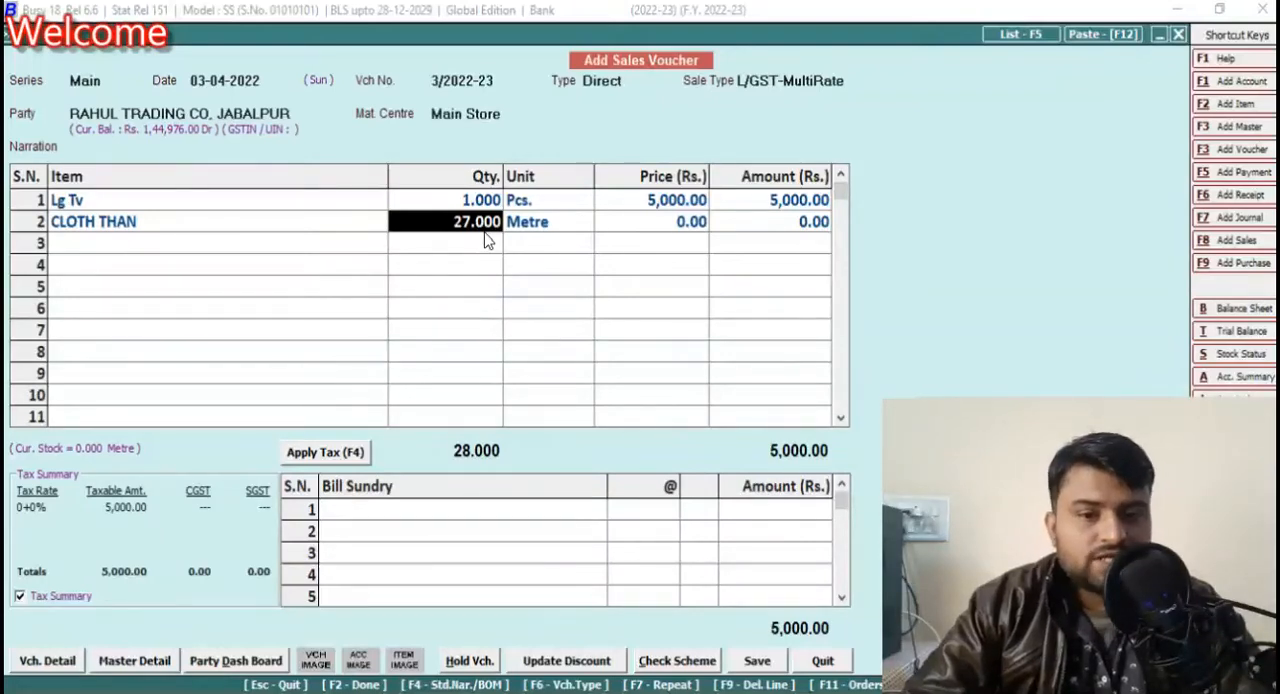
Step: Accept the calculated CLOTH THAN quantity despite negative stock and set its price to 400 per metre
key("space")
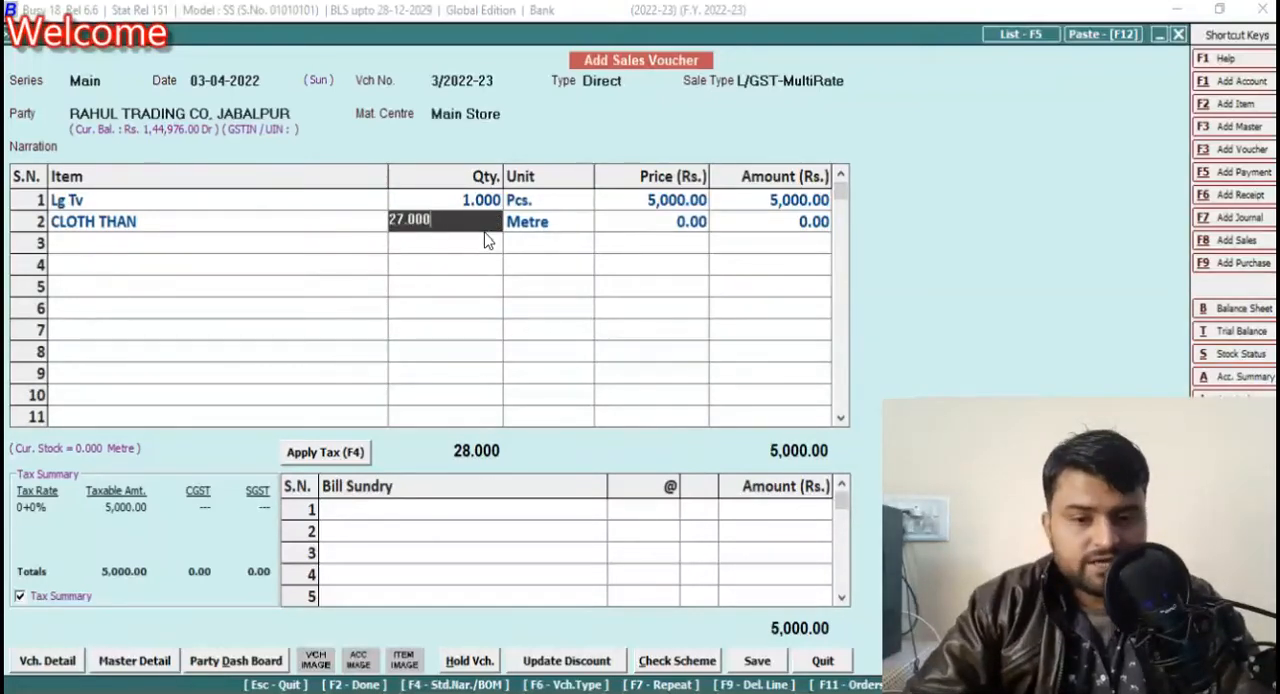
key("Return")
key("Left")
key("Return")
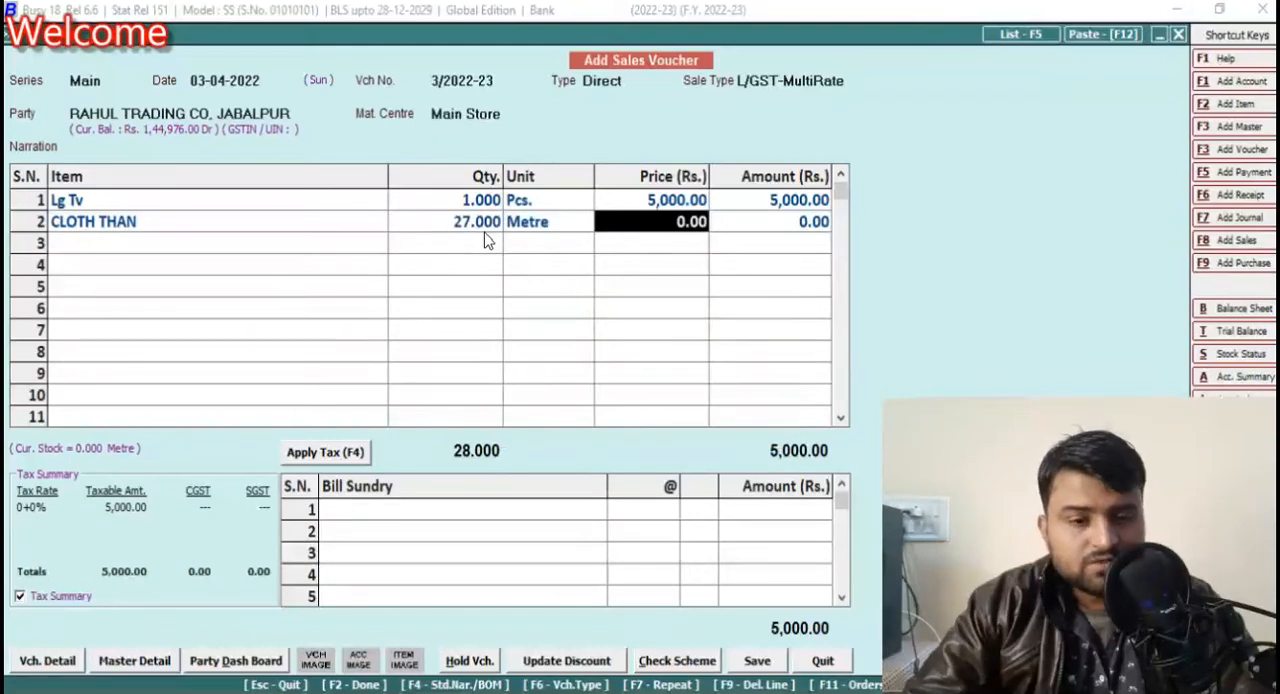
type("4000")
key("BackSpace")
key("BackSpace")
key("Return")
Step: Apply the GST charges to the sales voucher's two items and finish the bill sundry entries
key("Return")
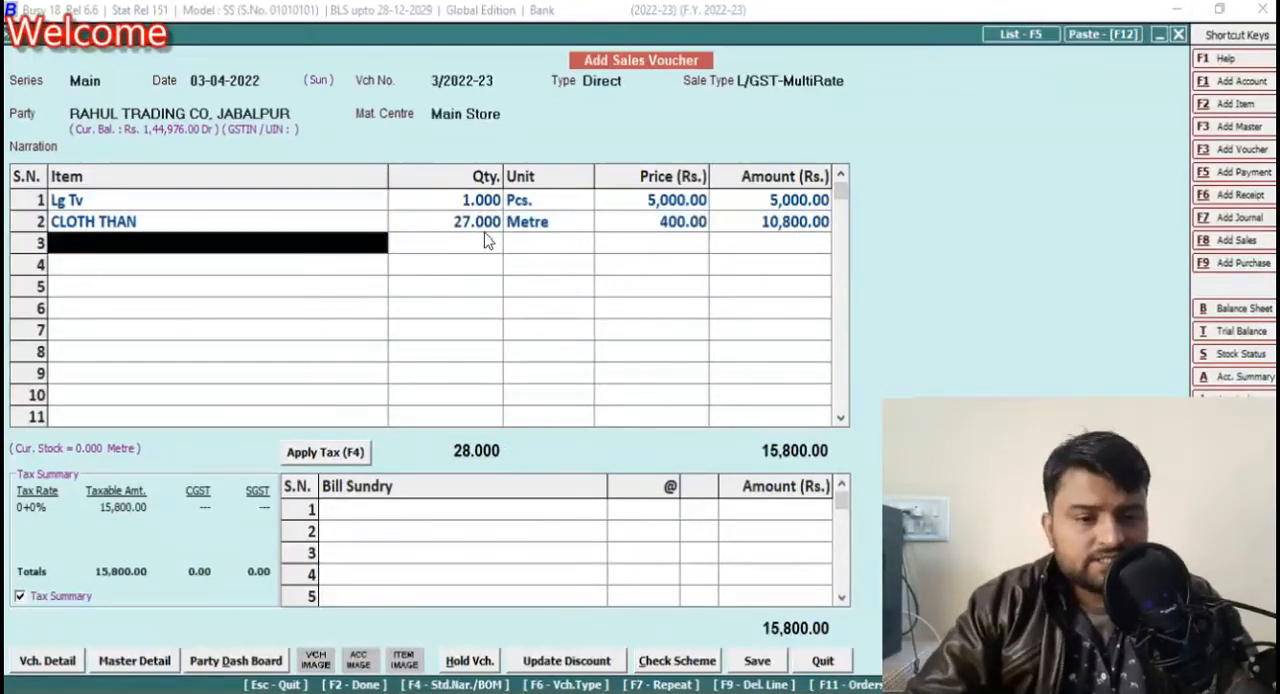
key("Return")
key("F4")
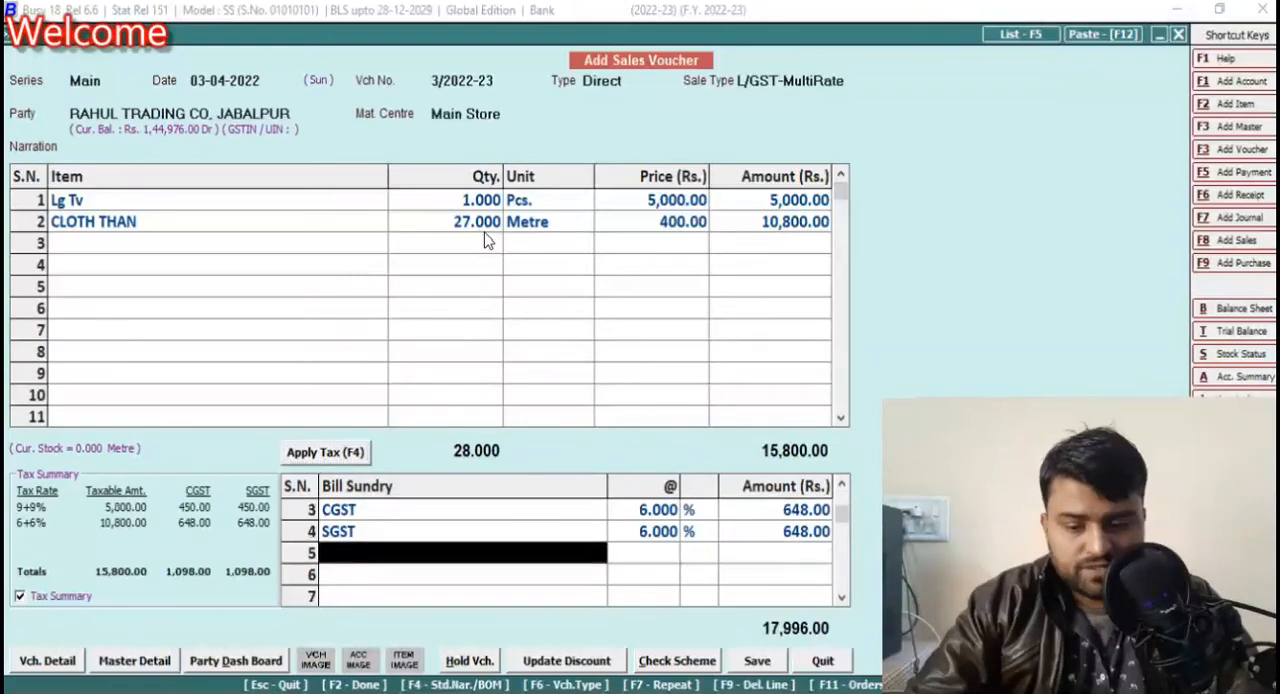
key("F2")
key("Return")
key("Return")
key("F2")
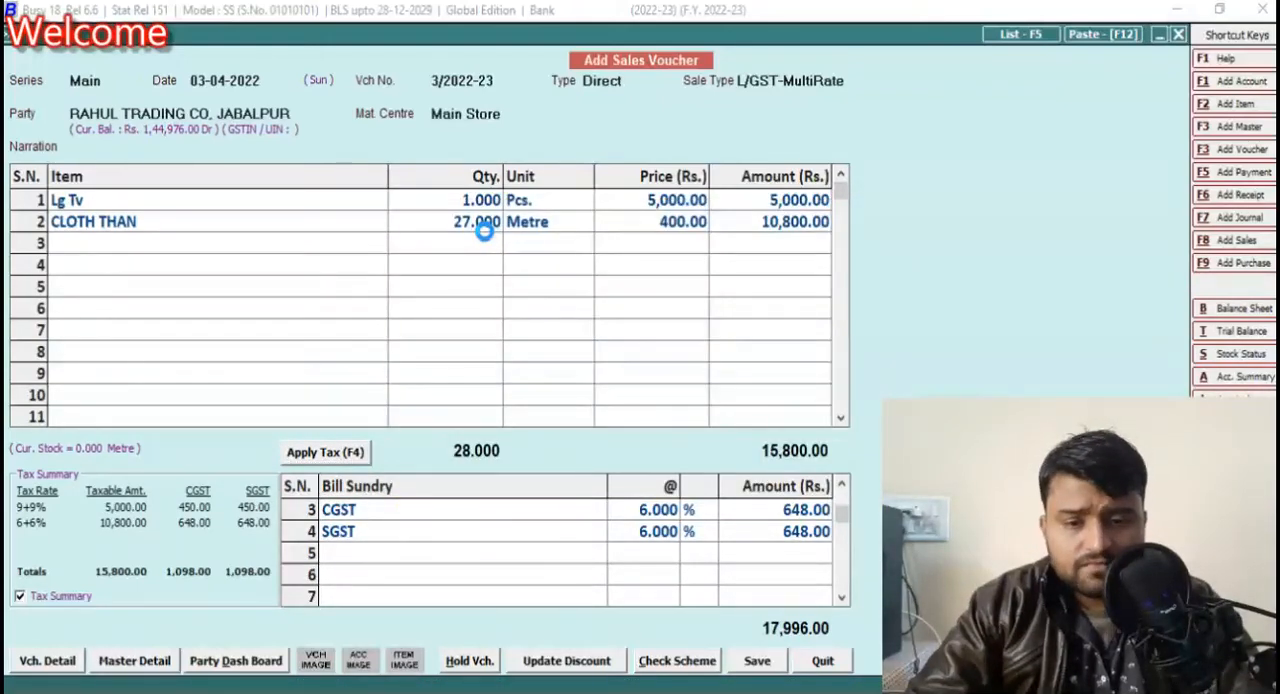
Step: Allocate the full voucher amount to new reference 3/2022-23 in the bill-by-bill adjustment, keeping the due date 03-04-2022
key("Return")
key("Down")
key("Return")
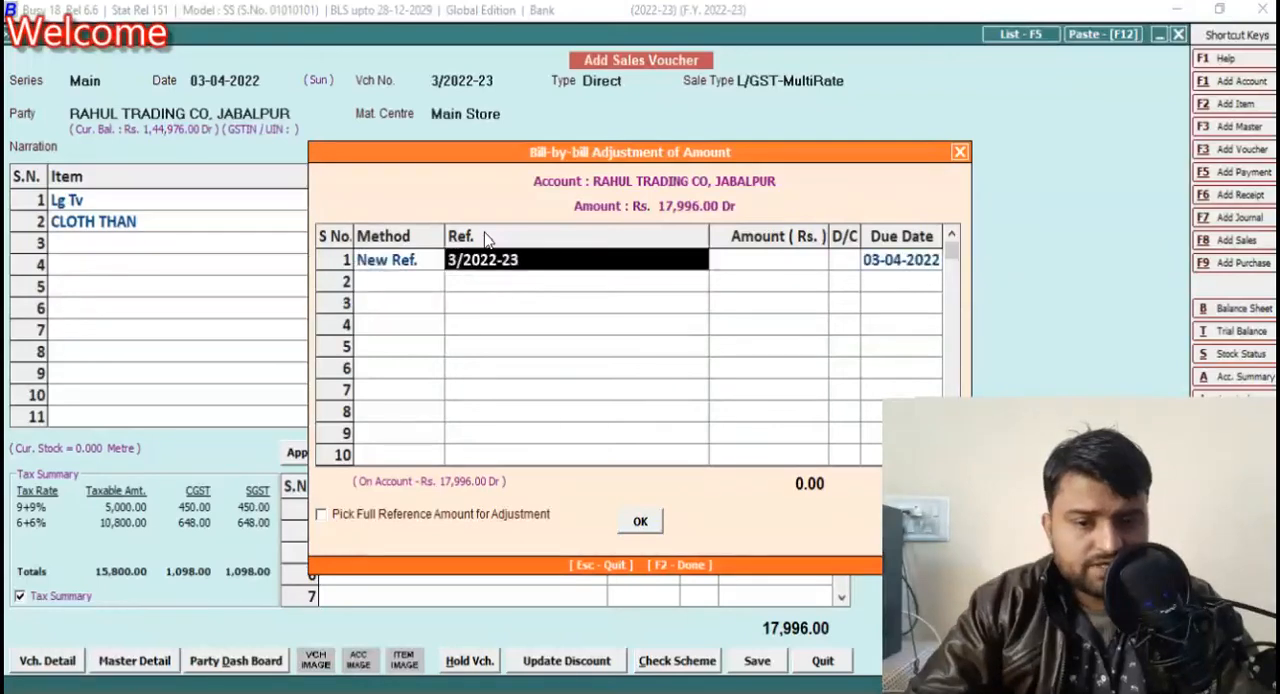
key("Return")
key("Return")
key("Return")
key("Return")
Step: Complete the bill adjustment, save the sales voucher without the follow-up action, and exit the blank voucher form
key("F2")
key("Return")
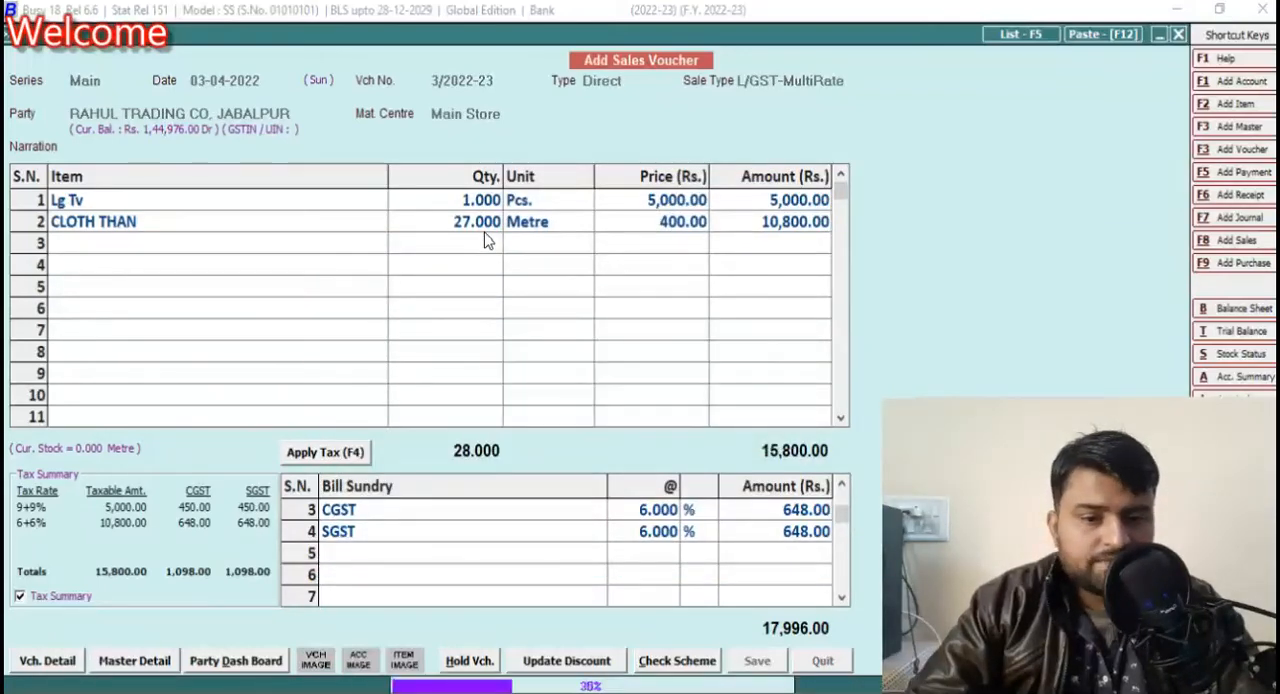
key("n")
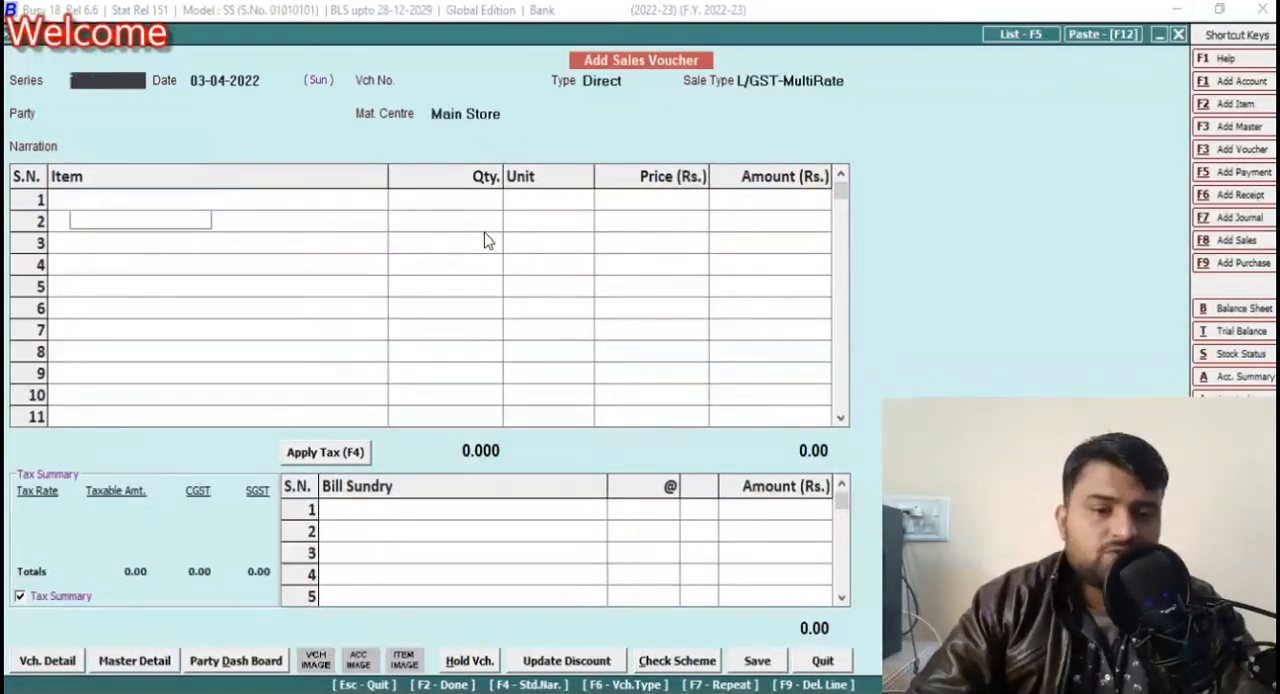
key("Escape")
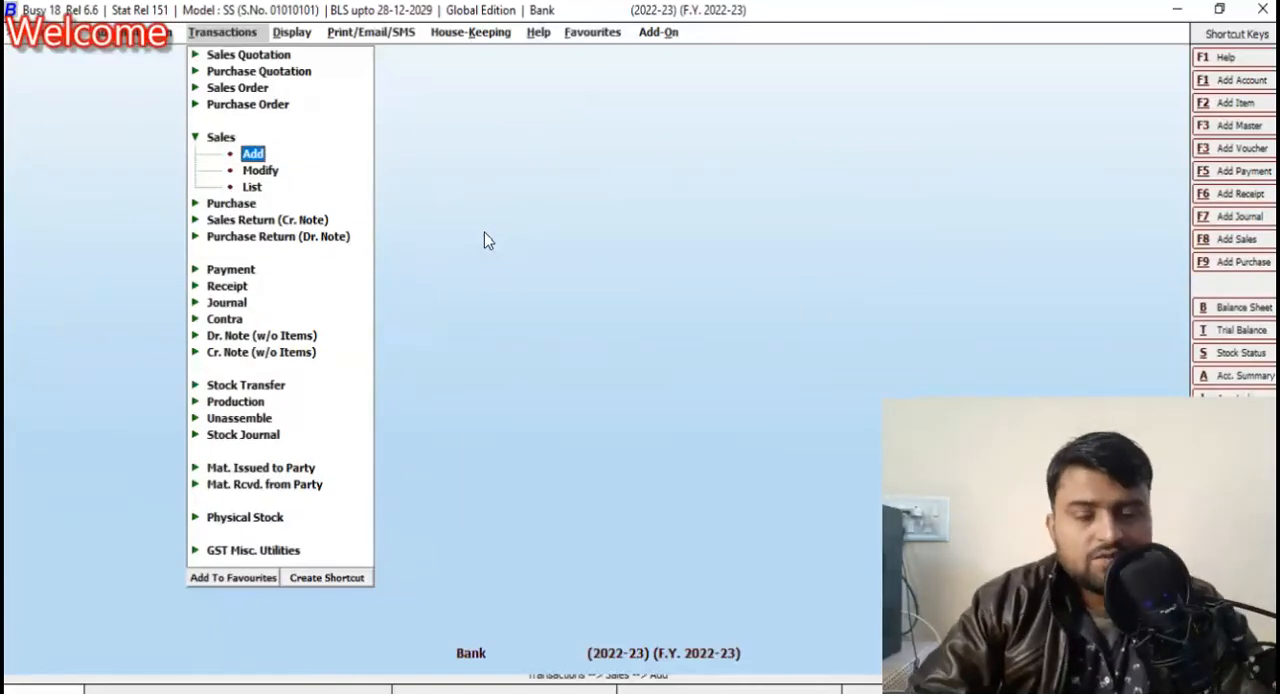